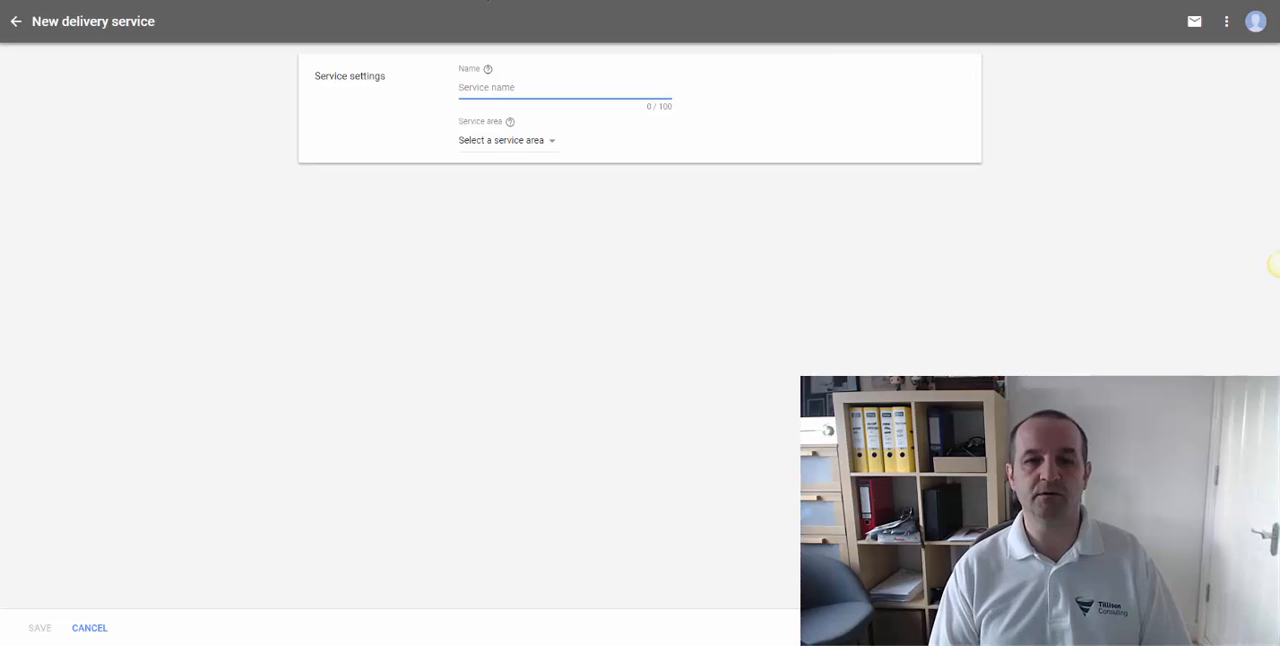
- Name the new delivery service Default and set its service area to United Kingdom
{"action": "type", "text": "Default"}
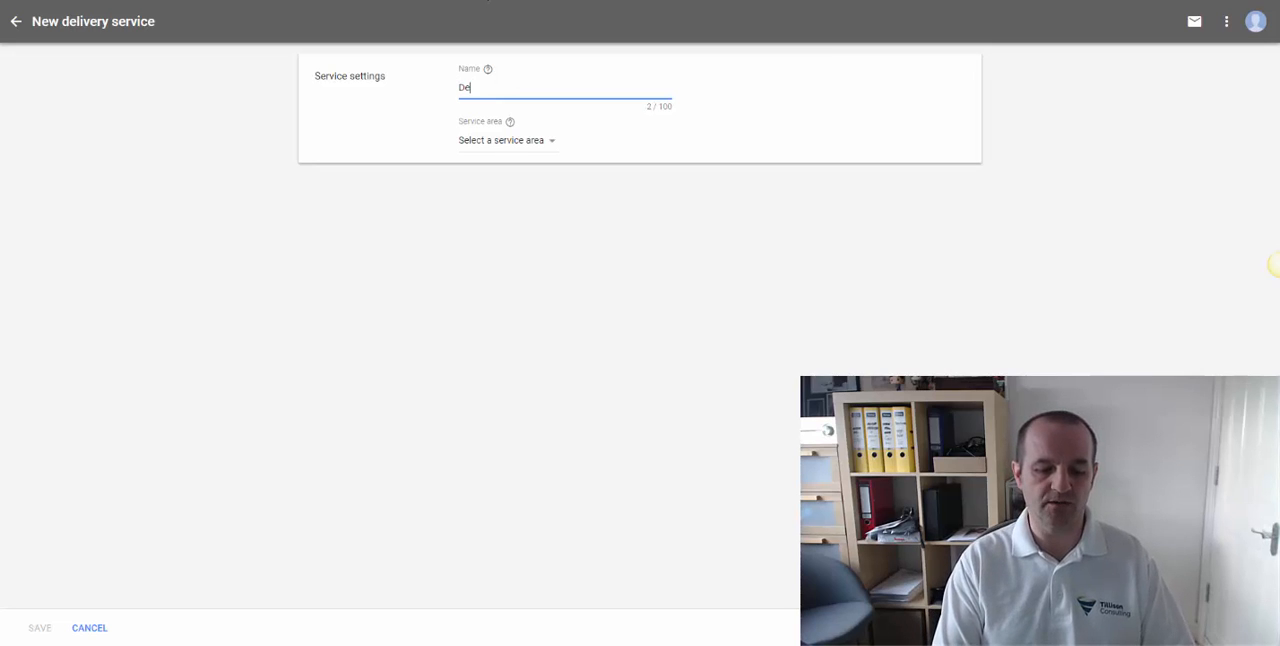
{"action": "left_click", "coordinate": [530, 142]}
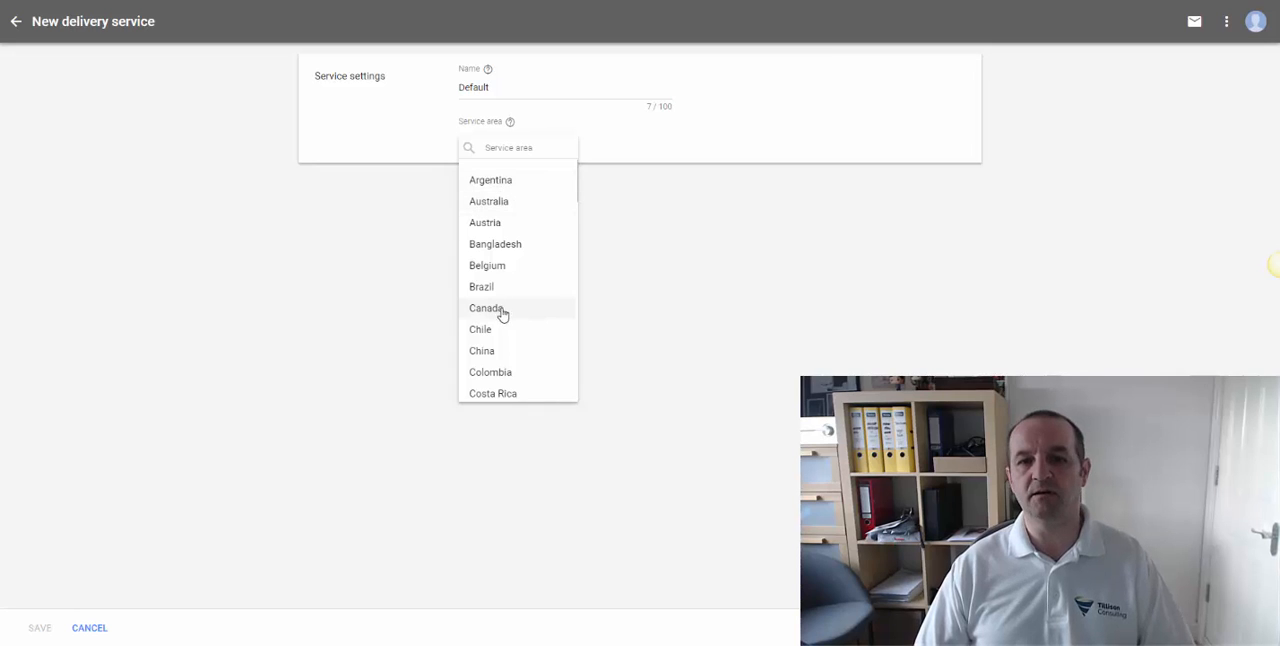
{"action": "left_click", "coordinate": [518, 147]}
{"action": "type", "text": "uni"}
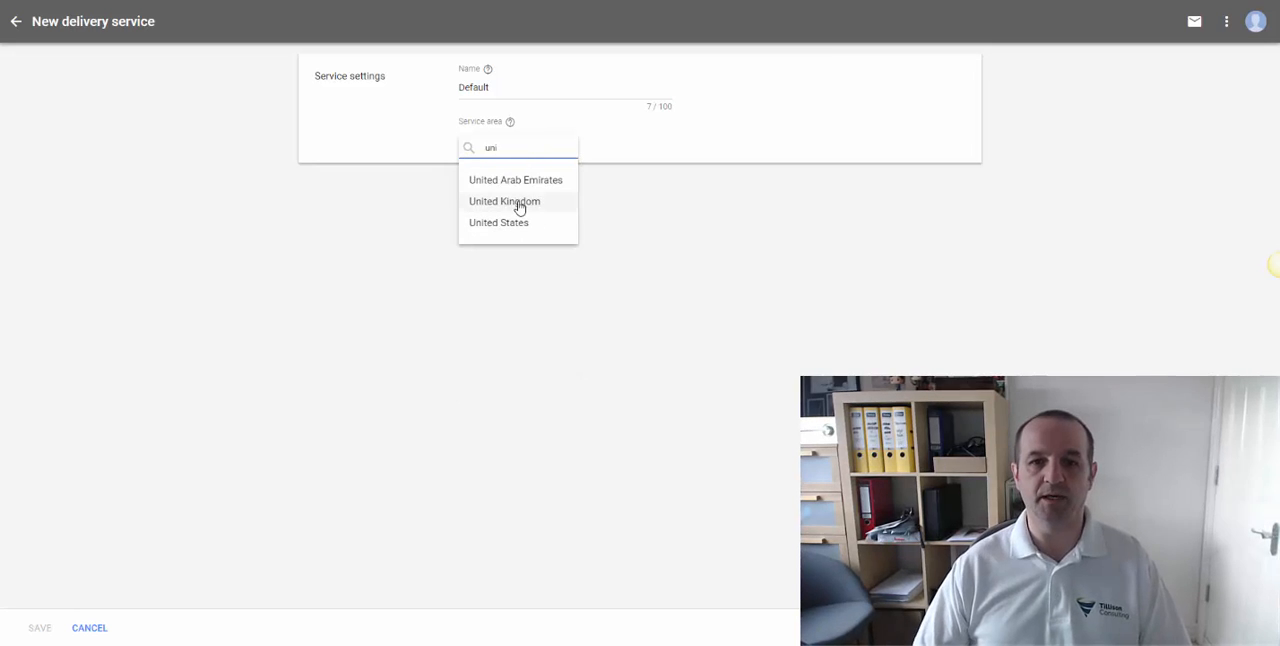
{"action": "left_click", "coordinate": [516, 204]}
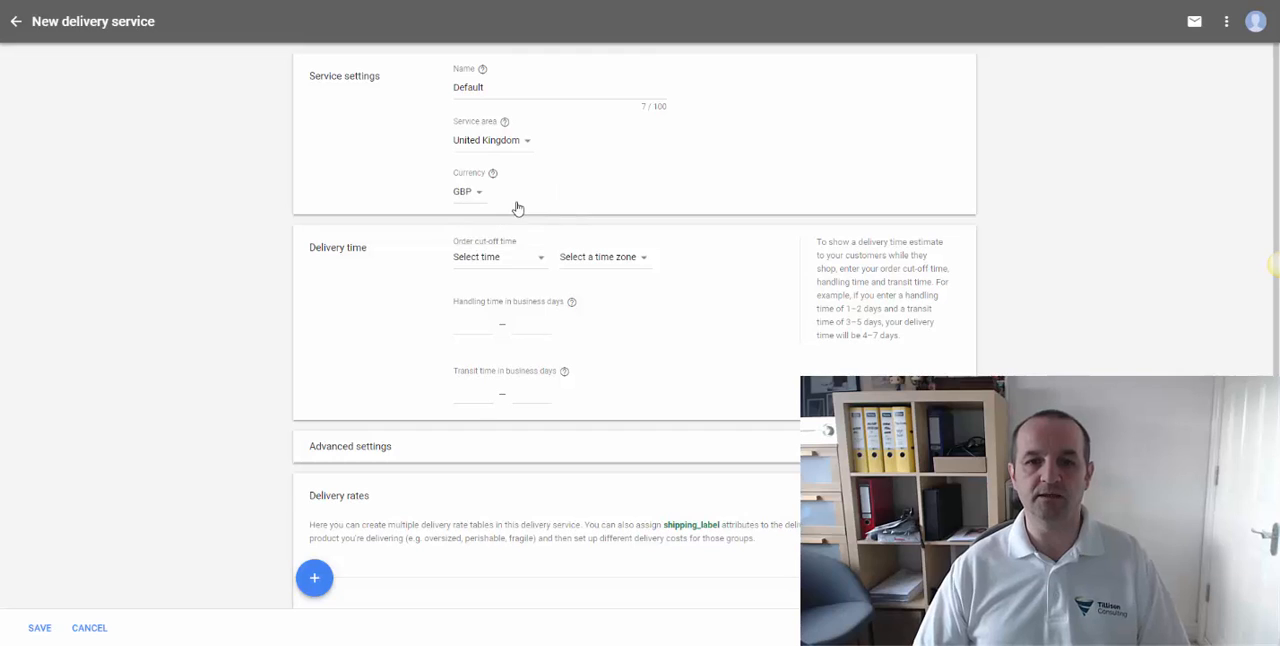
- Set the order cut-off time to 14:00 in the (GMT+00:00) London time zone
{"action": "left_click", "coordinate": [505, 262]}
{"action": "scroll", "coordinate": [515, 418], "scroll_direction": "down", "scroll_amount": 3}
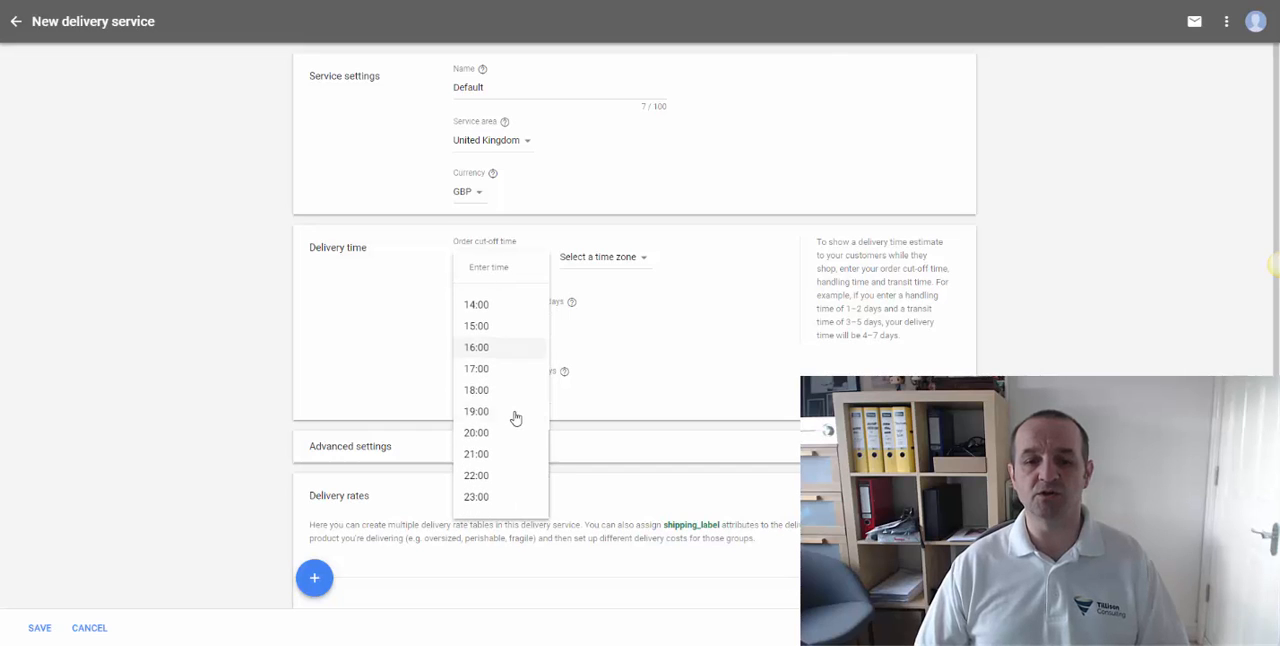
{"action": "scroll", "coordinate": [496, 384], "scroll_direction": "up", "scroll_amount": 1}
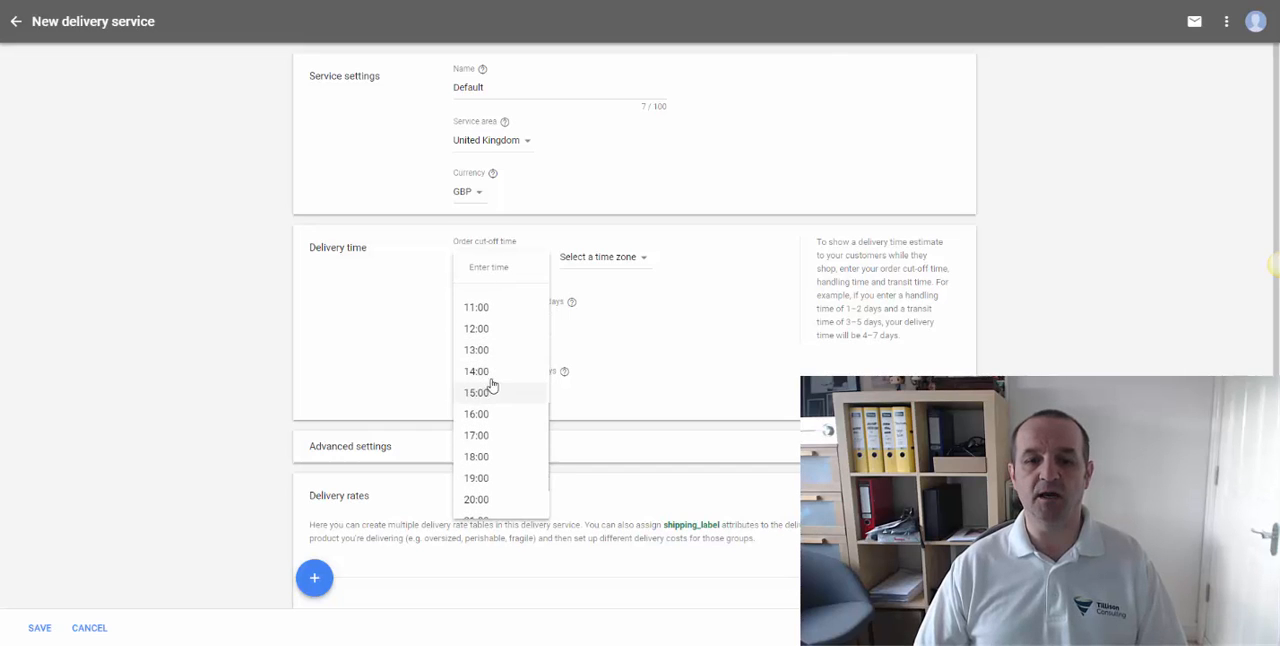
{"action": "left_click", "coordinate": [490, 371]}
{"action": "left_click", "coordinate": [626, 257]}
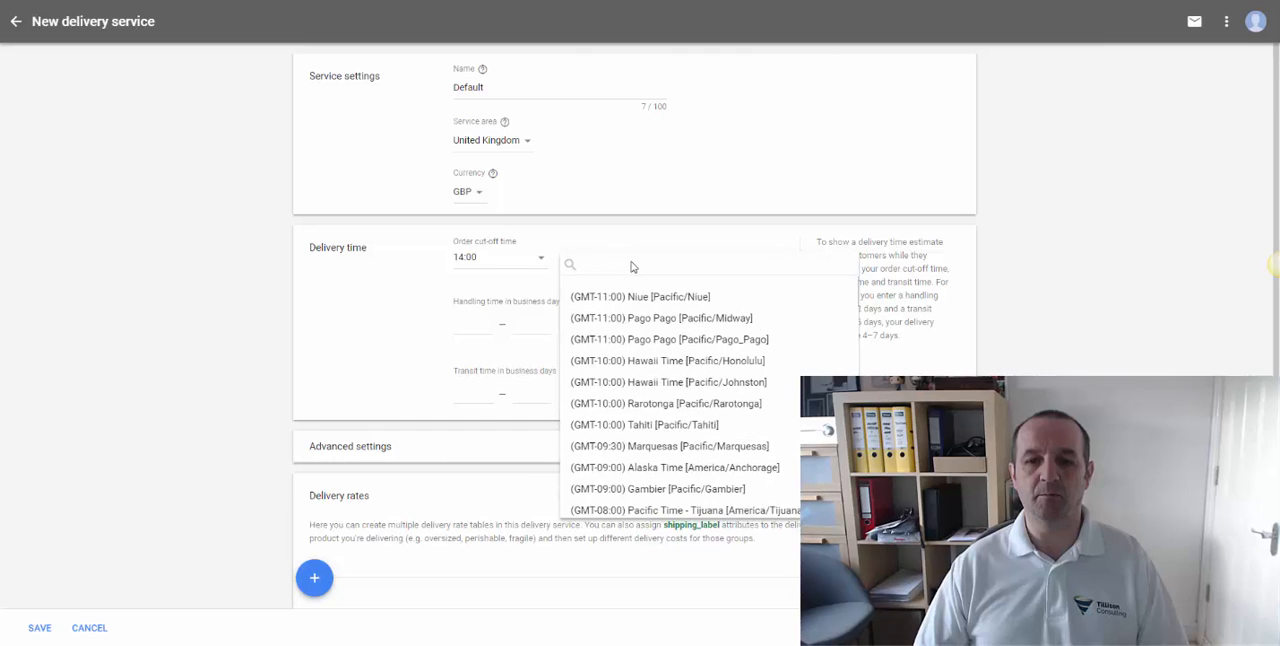
{"action": "scroll", "coordinate": [636, 370], "scroll_direction": "down", "scroll_amount": 10}
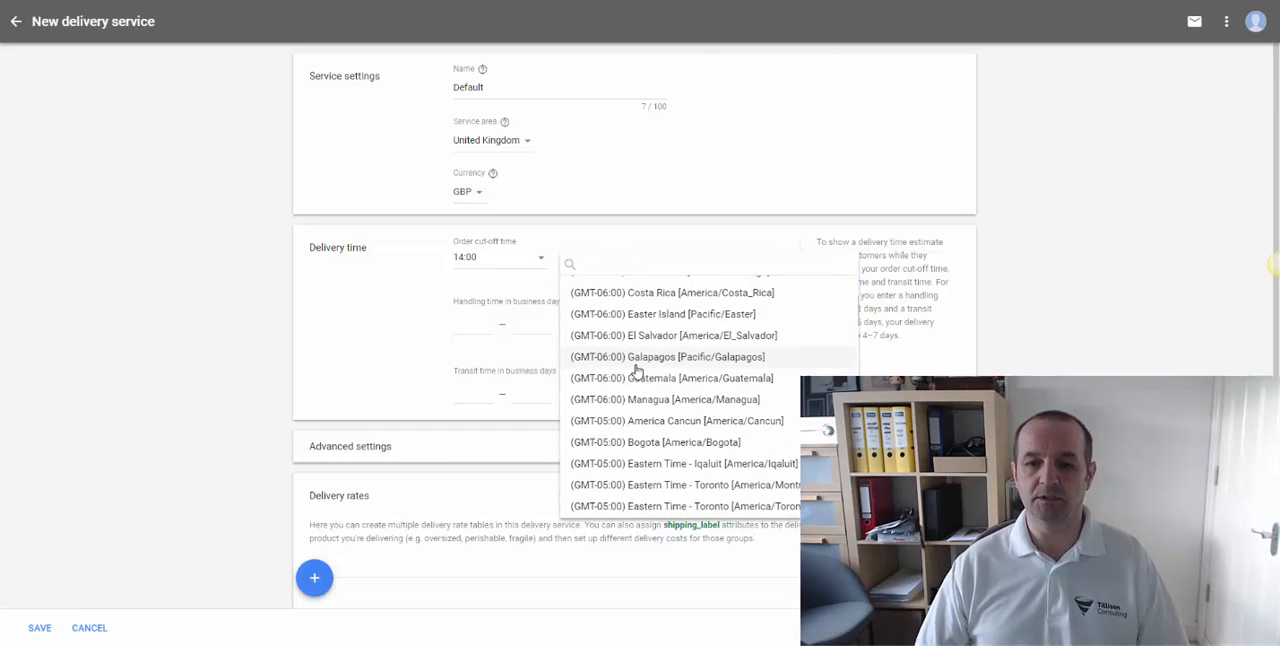
{"action": "scroll", "coordinate": [636, 370], "scroll_direction": "down", "scroll_amount": 10}
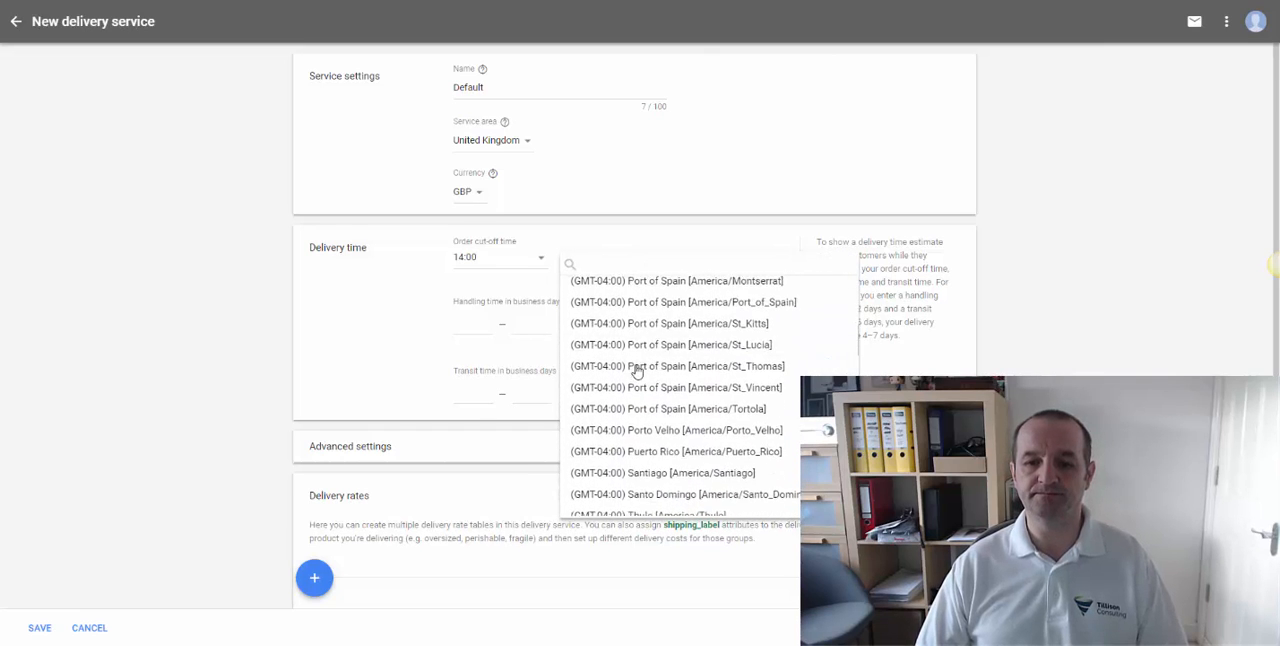
{"action": "scroll", "coordinate": [636, 370], "scroll_direction": "down", "scroll_amount": 5}
{"action": "scroll", "coordinate": [651, 371], "scroll_direction": "up", "scroll_amount": 3}
{"action": "left_click", "coordinate": [645, 320]}
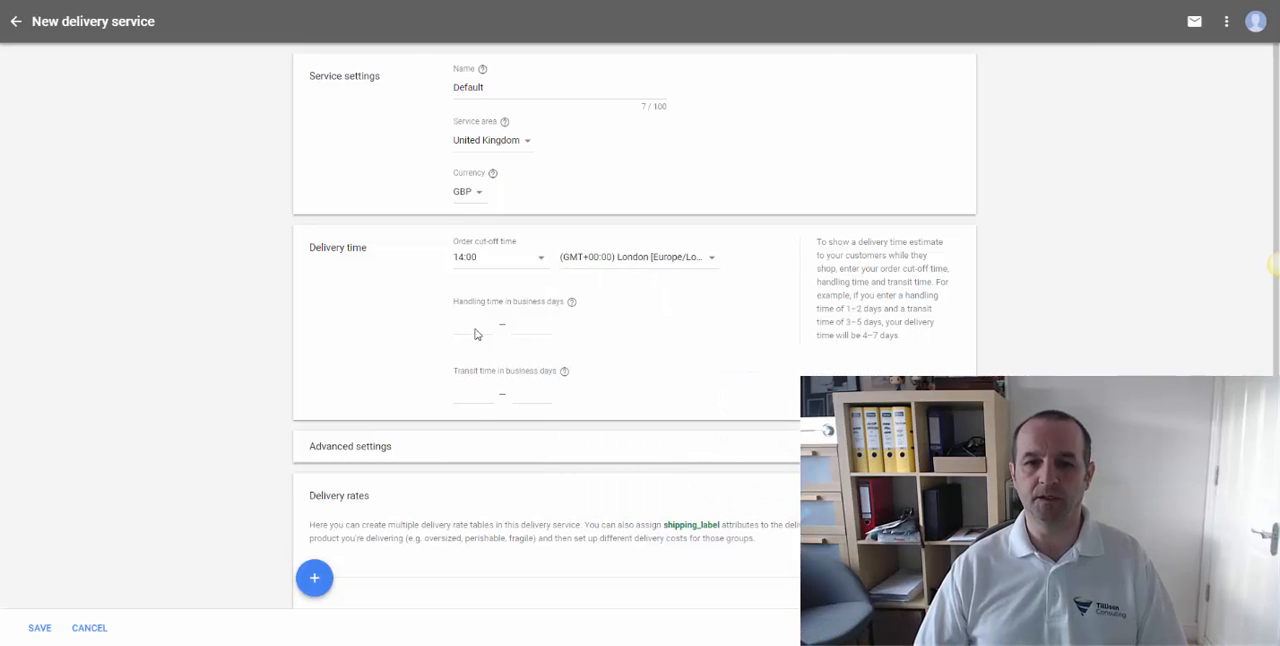
- Set the handling time to 0–1 business days
{"action": "left_click", "coordinate": [473, 323]}
{"action": "key", "text": "Tab"}
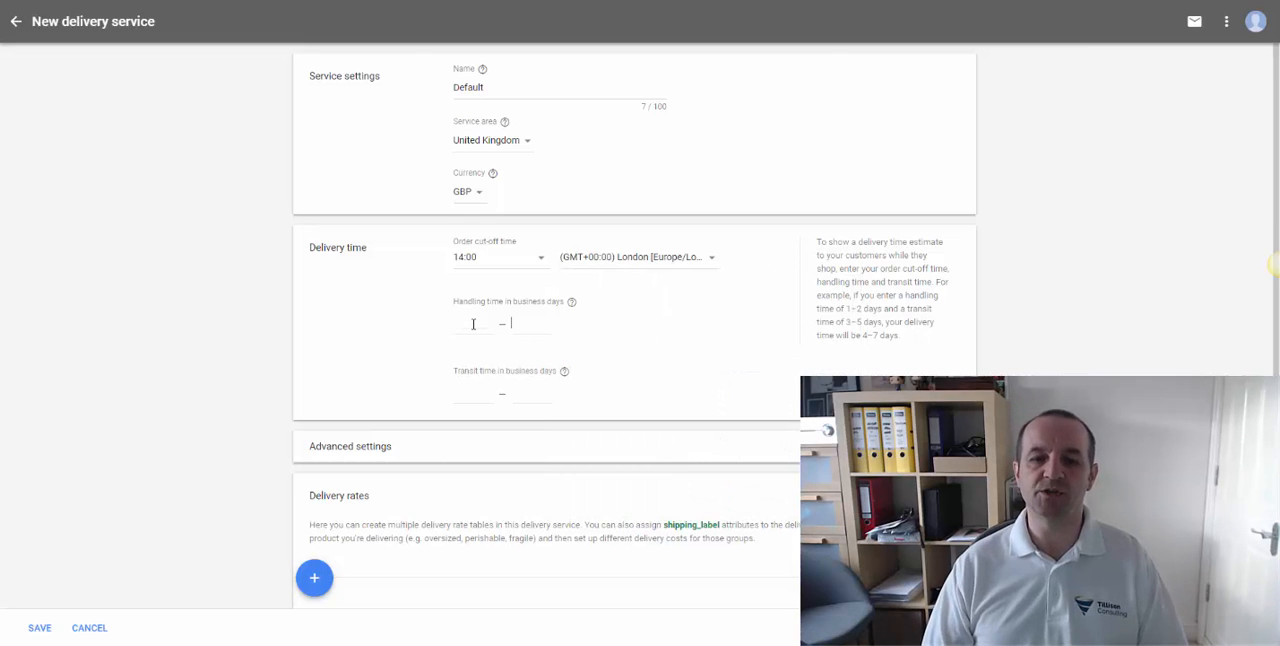
{"action": "key", "text": "shift+Tab"}
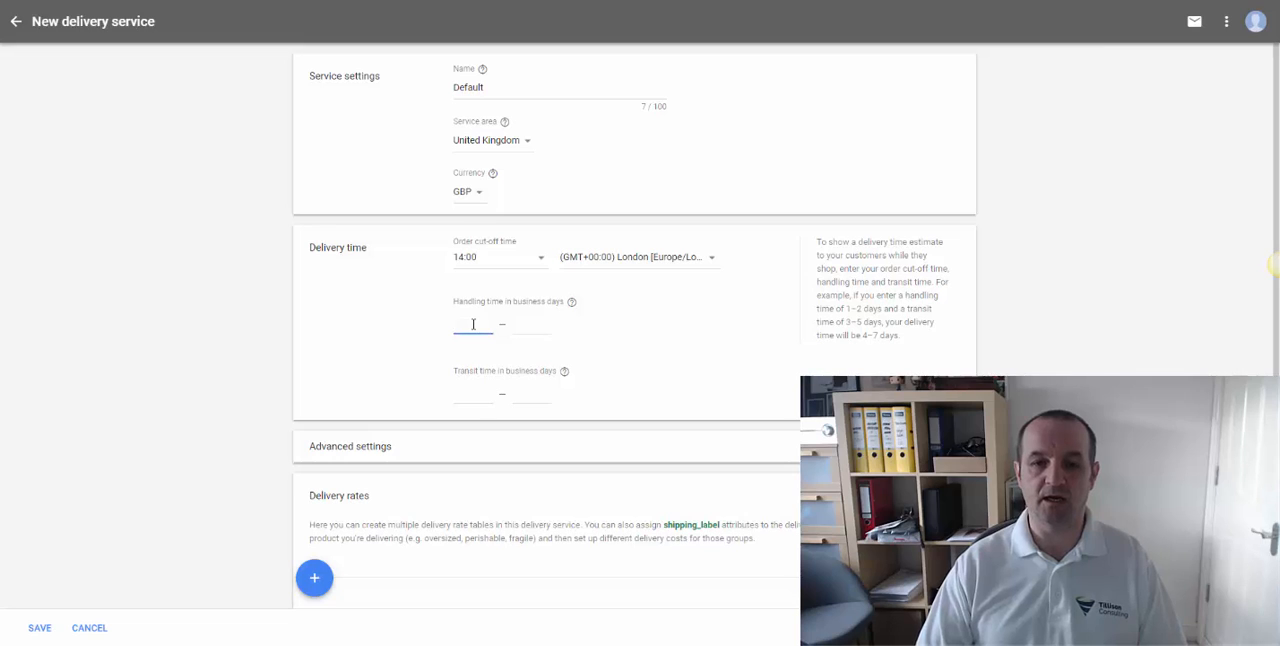
{"action": "type", "text": "1"}
{"action": "key", "text": "Tab"}
{"action": "type", "text": "1"}
{"action": "key", "text": "shift+Tab"}
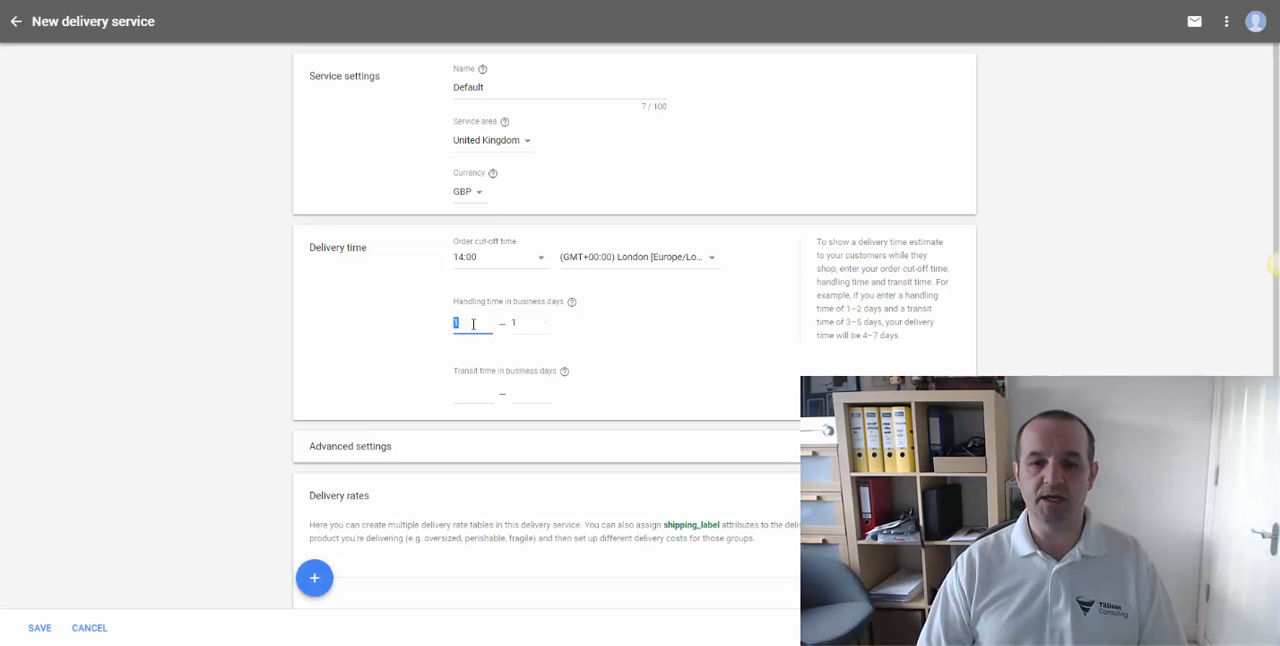
{"action": "type", "text": "0"}
{"action": "key", "text": "Tab"}
- Set the transit time to 1–1 business days
{"action": "key", "text": "Tab"}
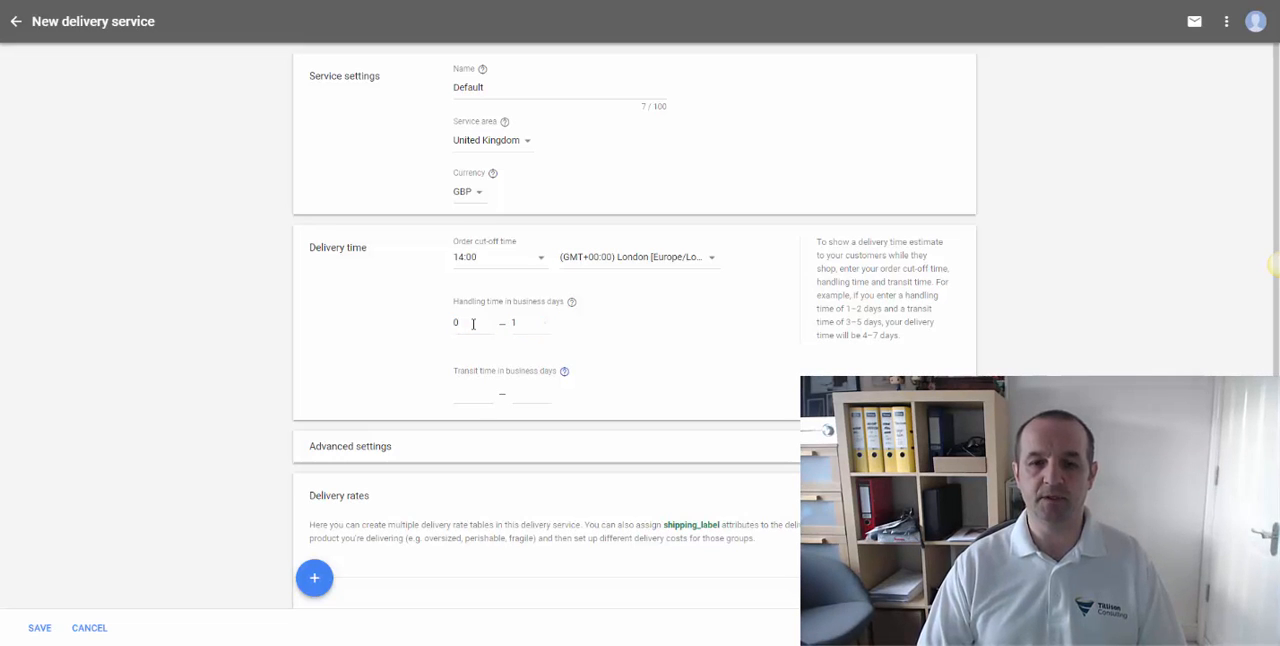
{"action": "key", "text": "Tab"}
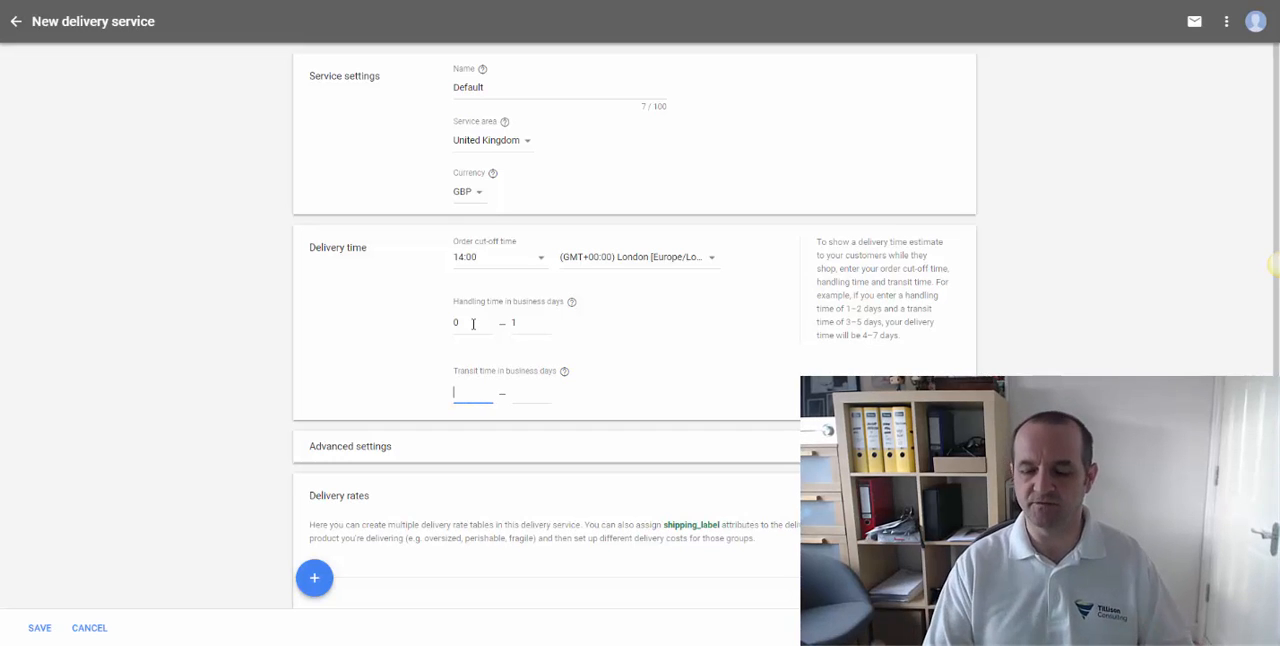
{"action": "type", "text": "1"}
{"action": "key", "text": "Tab"}
{"action": "type", "text": "1"}
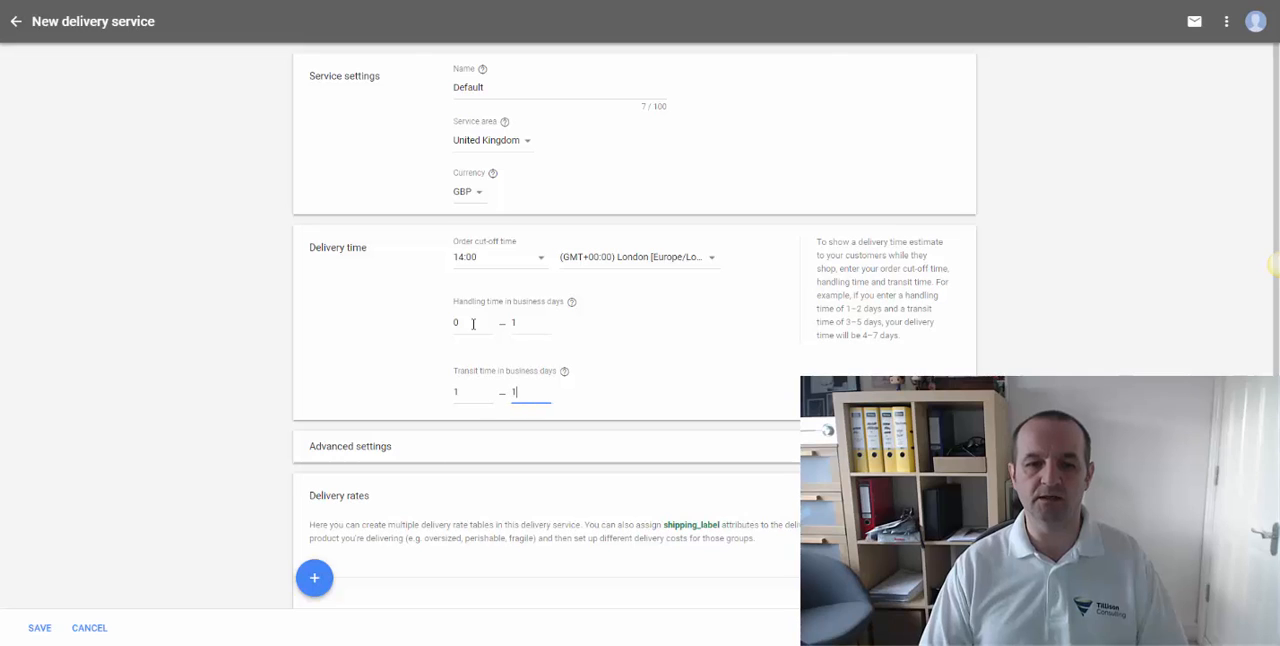
- Expand the advanced settings and look at the optional minimum order value
{"action": "left_click", "coordinate": [570, 462]}
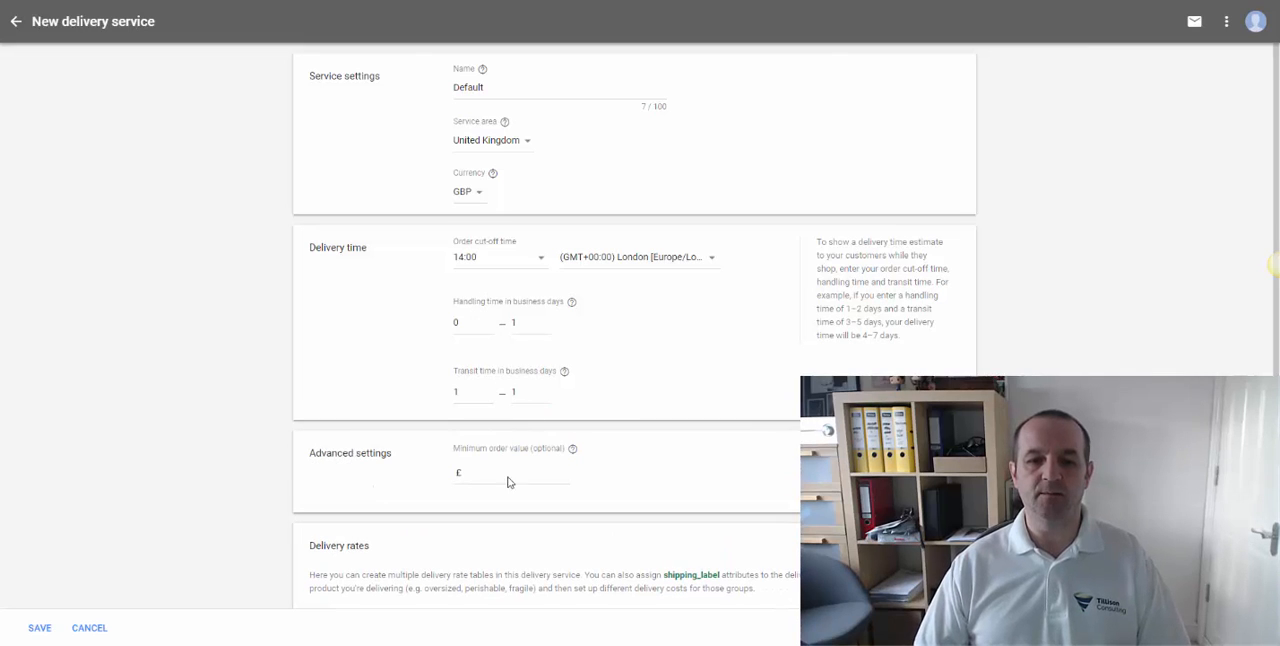
{"action": "left_click", "coordinate": [510, 475]}
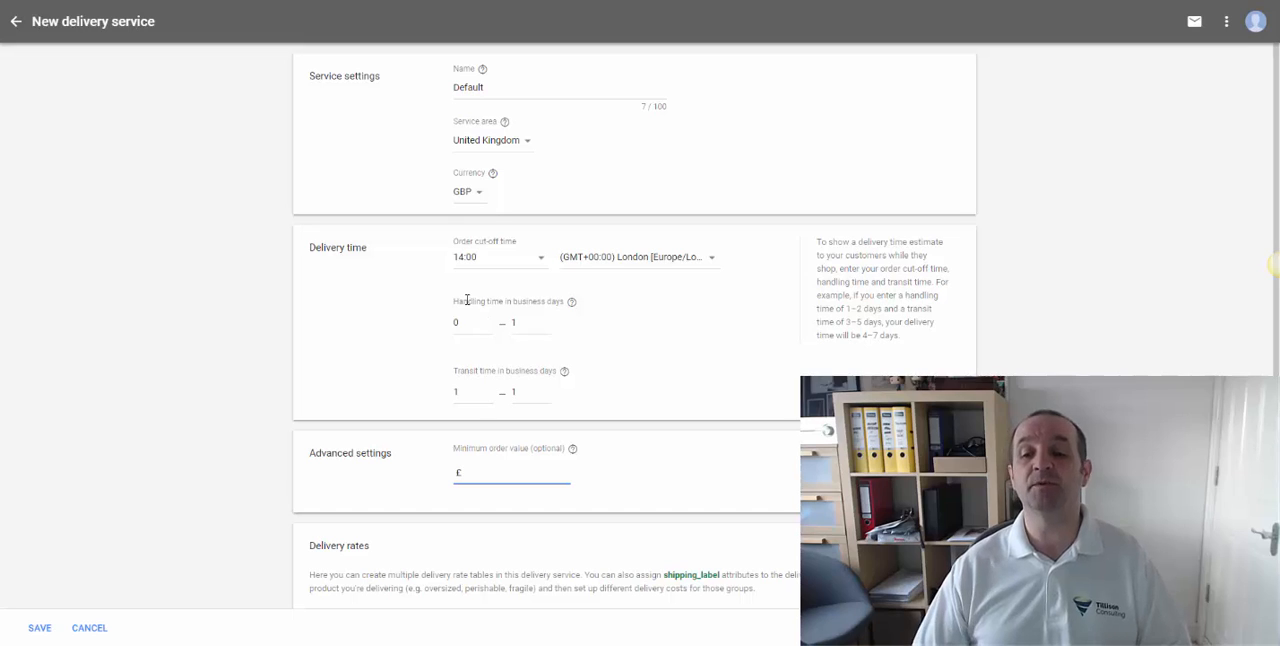
- Add a delivery rate to the service and name it Next Day
{"action": "scroll", "coordinate": [420, 333], "scroll_direction": "down", "scroll_amount": 2}
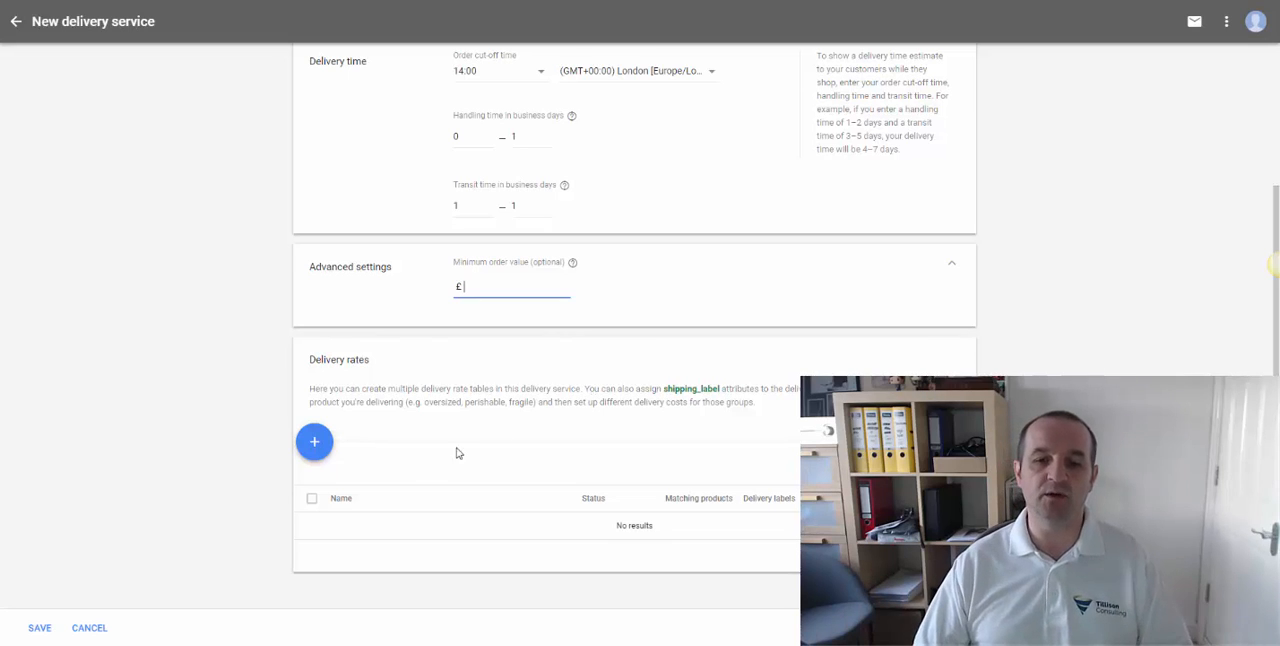
{"action": "left_click", "coordinate": [320, 441]}
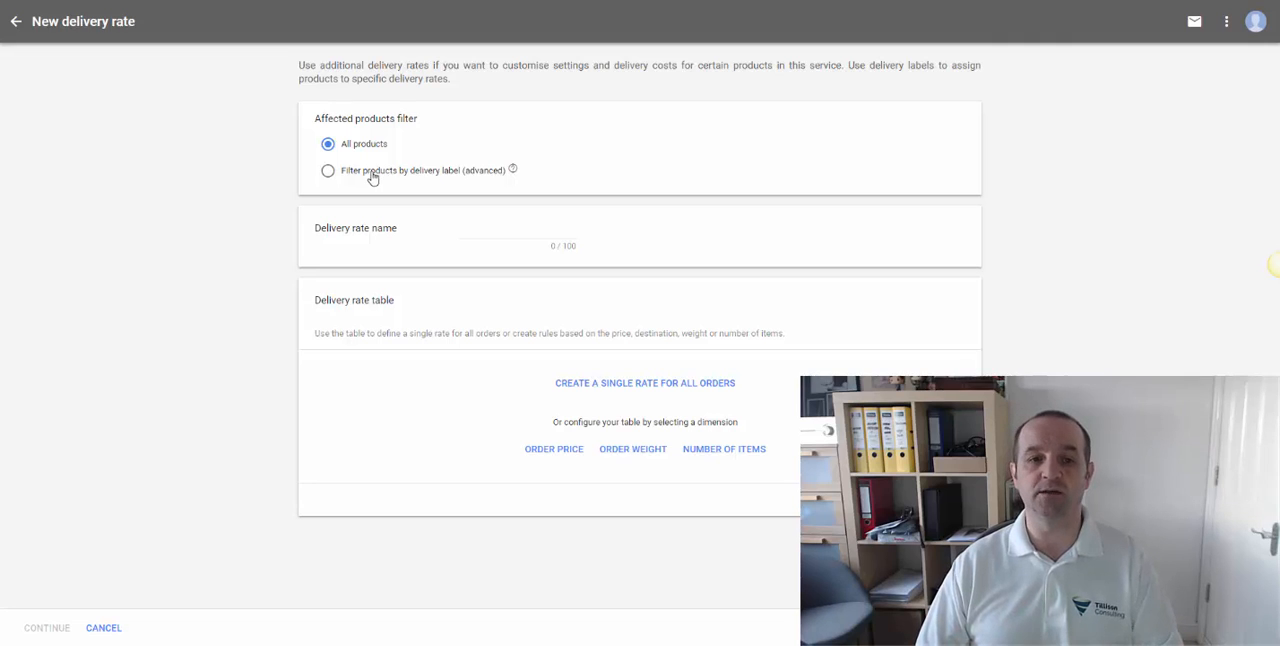
{"action": "left_click", "coordinate": [516, 228]}
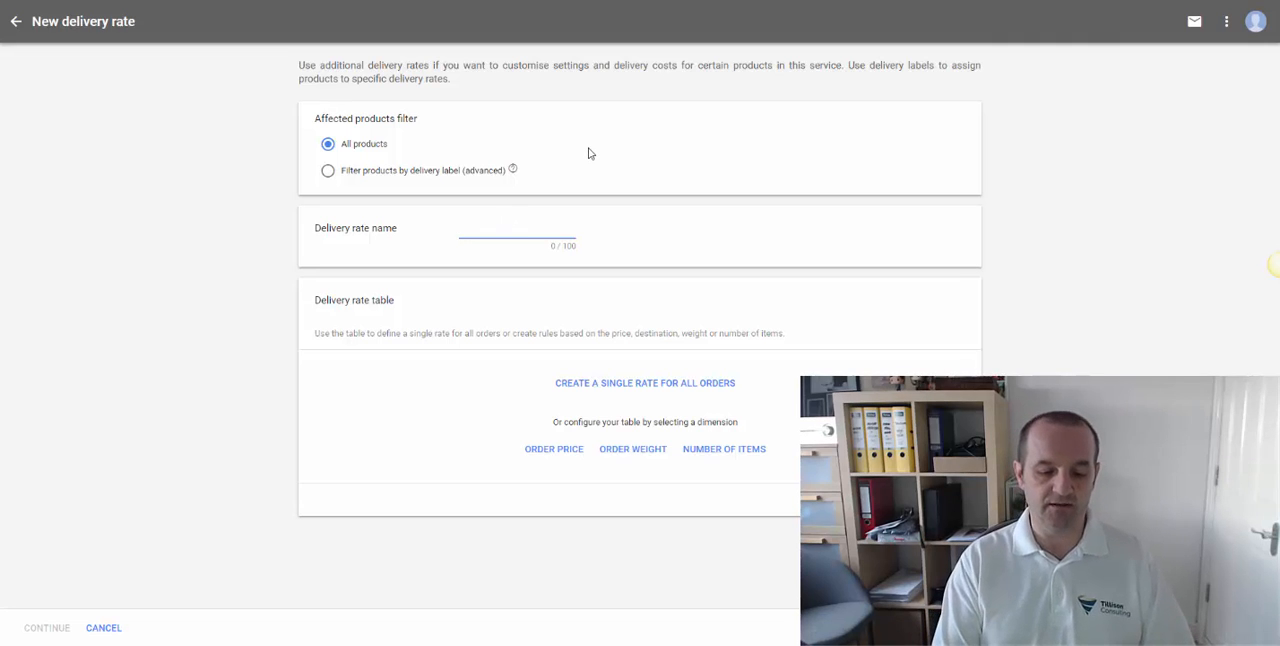
{"action": "type", "text": "Next Dat"}
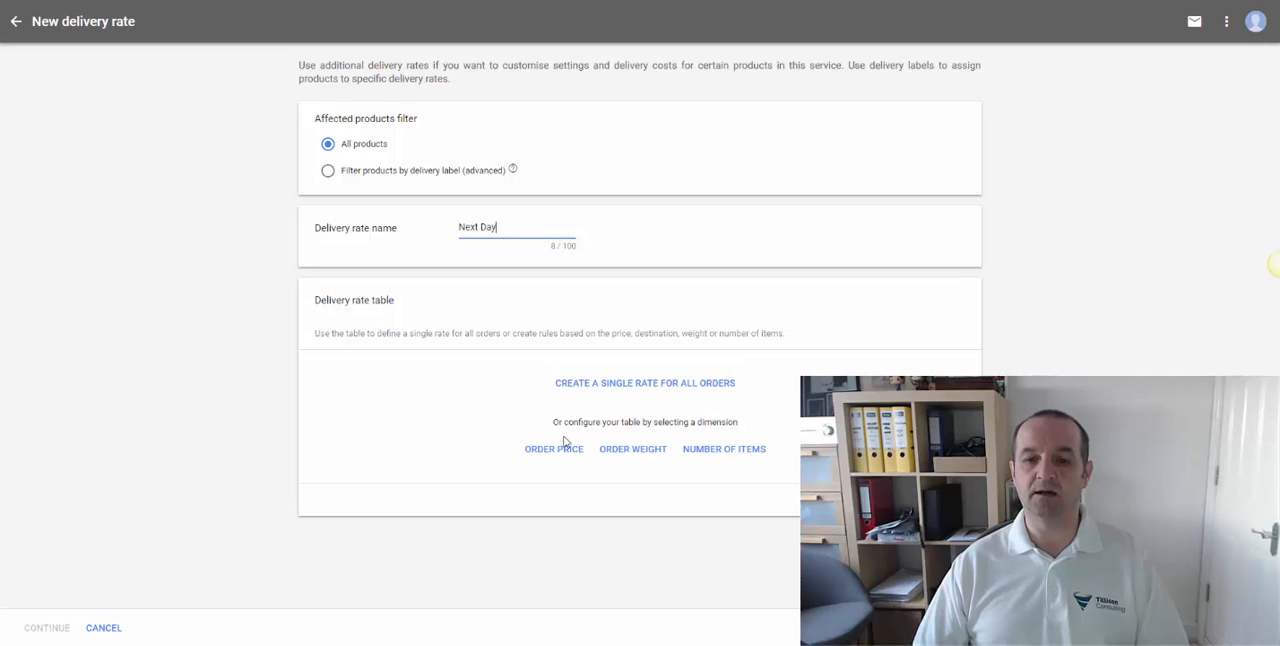
- Create a single rate for all orders with a fixed delivery cost of £0.00
{"action": "left_click", "coordinate": [616, 386]}
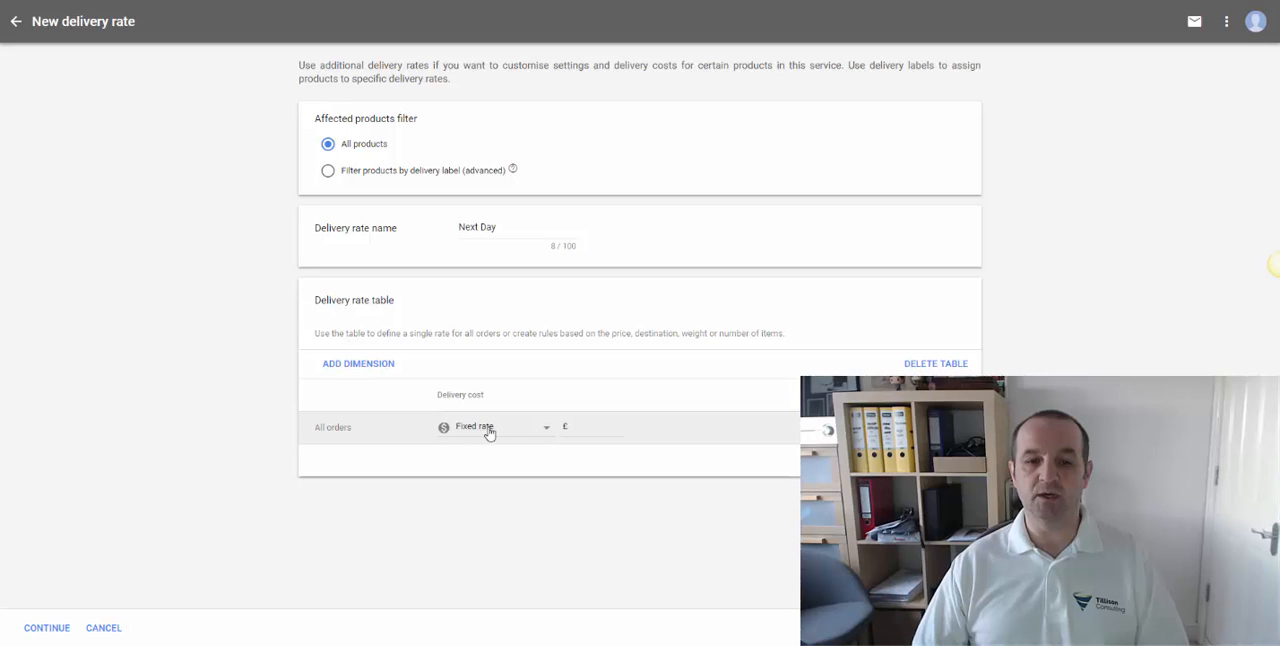
{"action": "left_click", "coordinate": [596, 428]}
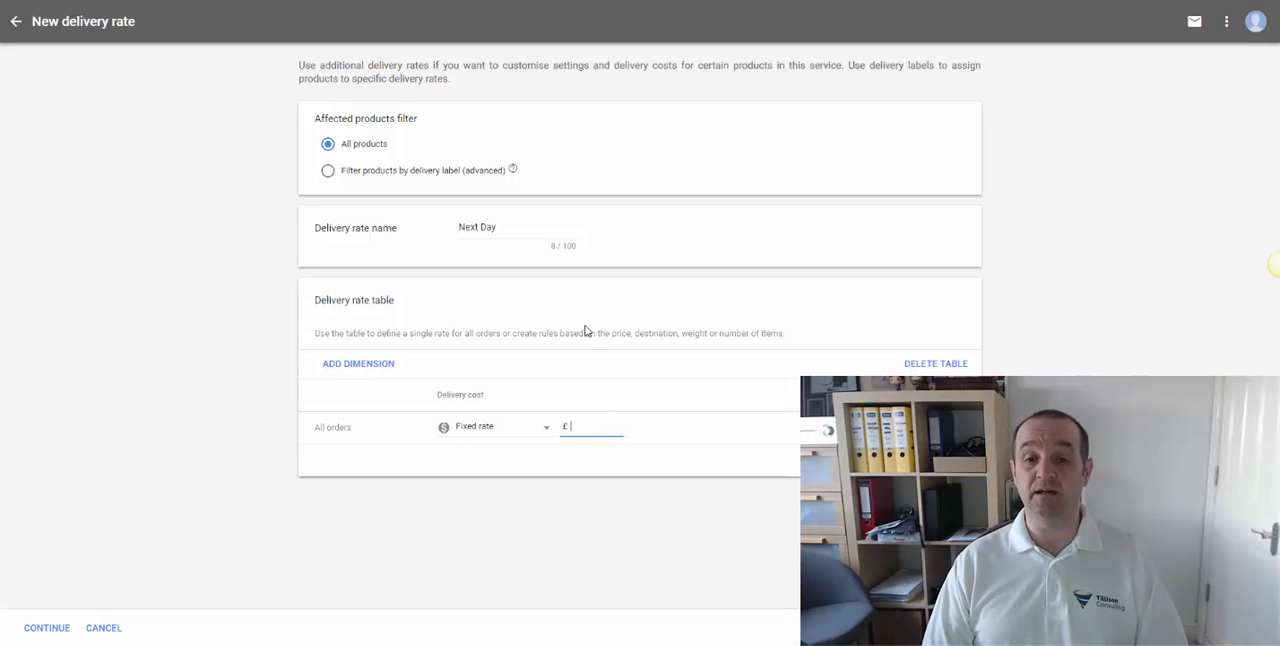
{"action": "type", "text": "0"}
{"action": "left_click", "coordinate": [615, 514]}
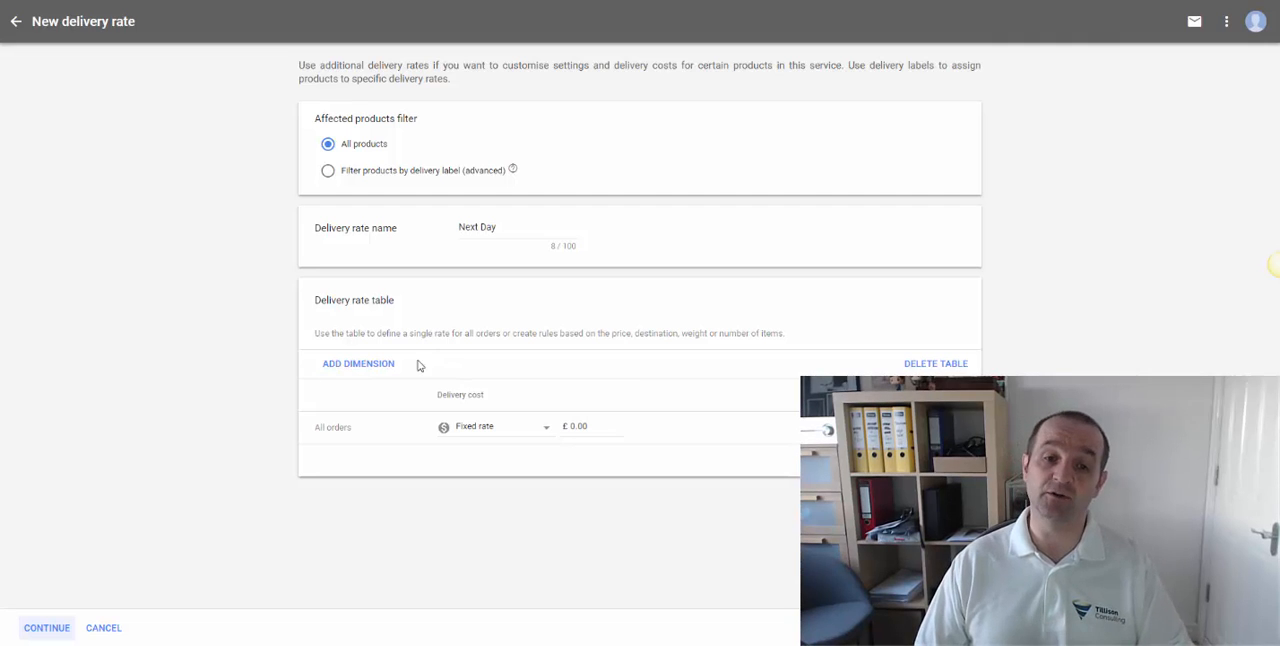
- Add an order price dimension with a first tier up to £29.99 and a fixed delivery cost of £5.00 for that tier
{"action": "left_click", "coordinate": [366, 366]}
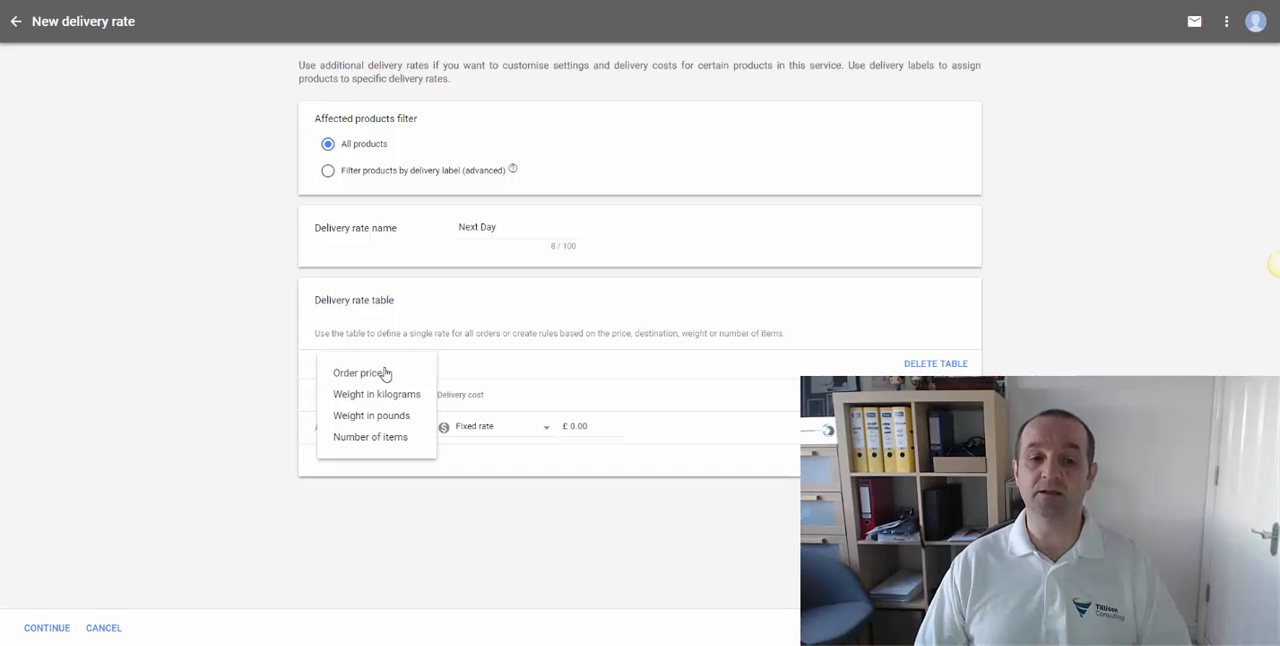
{"action": "left_click", "coordinate": [377, 372]}
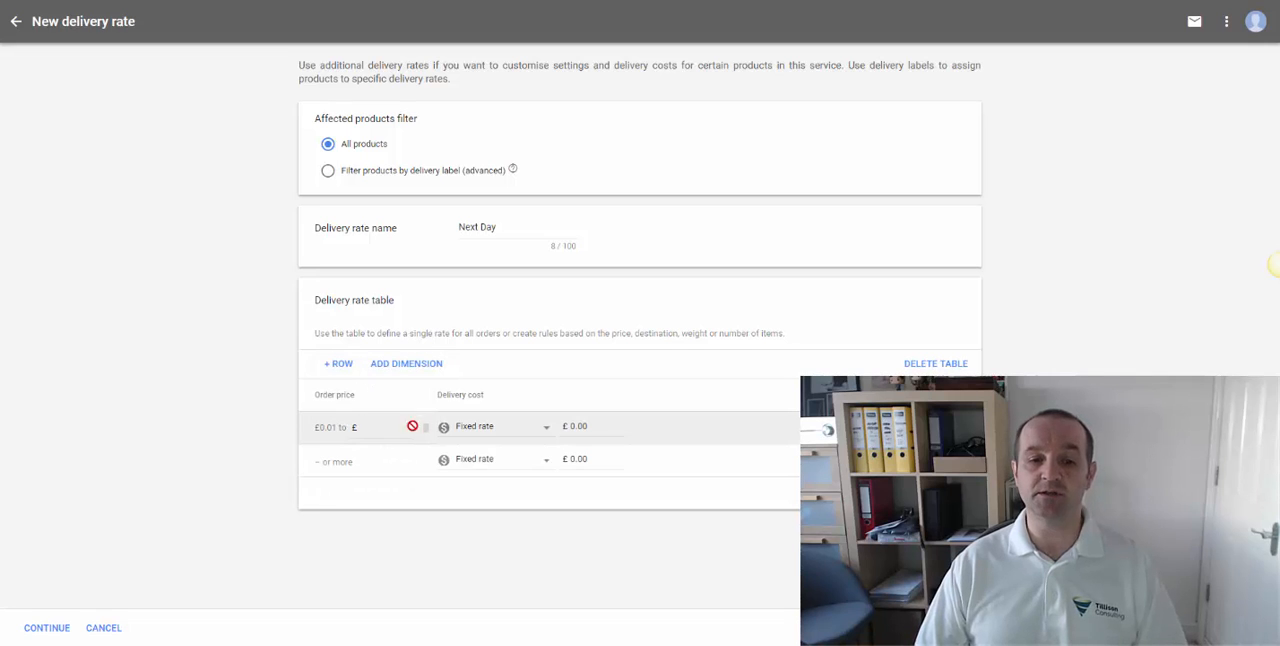
{"action": "left_click", "coordinate": [380, 427]}
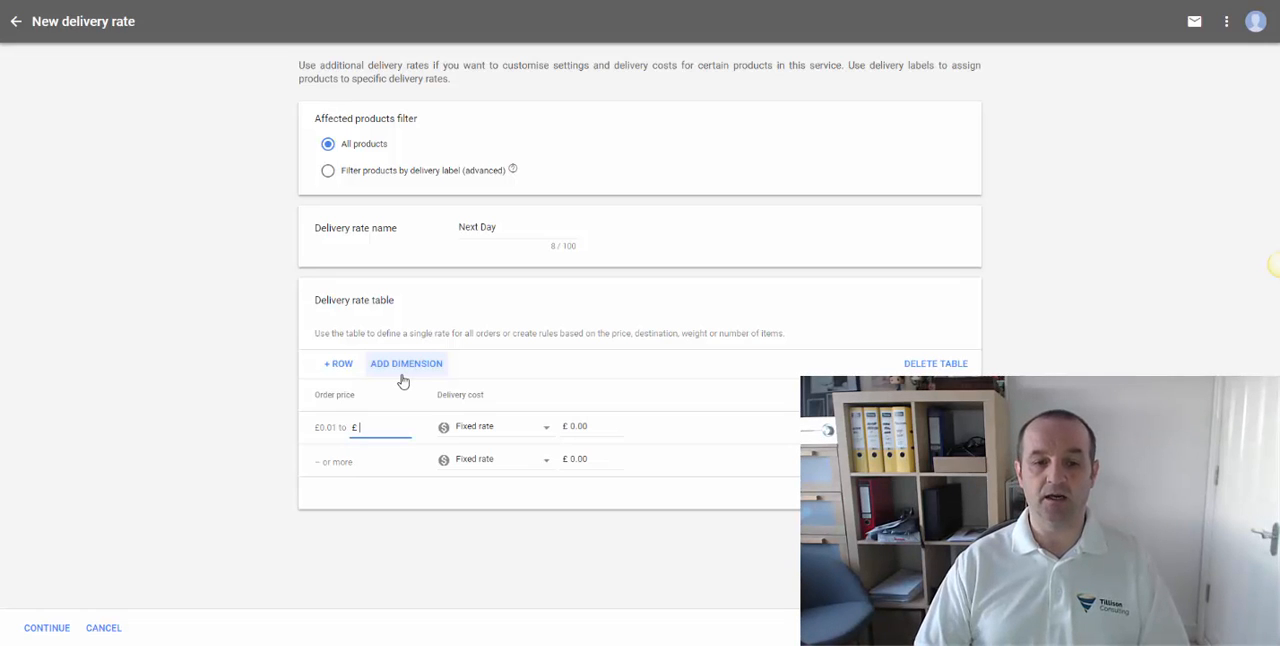
{"action": "type", "text": "29.99"}
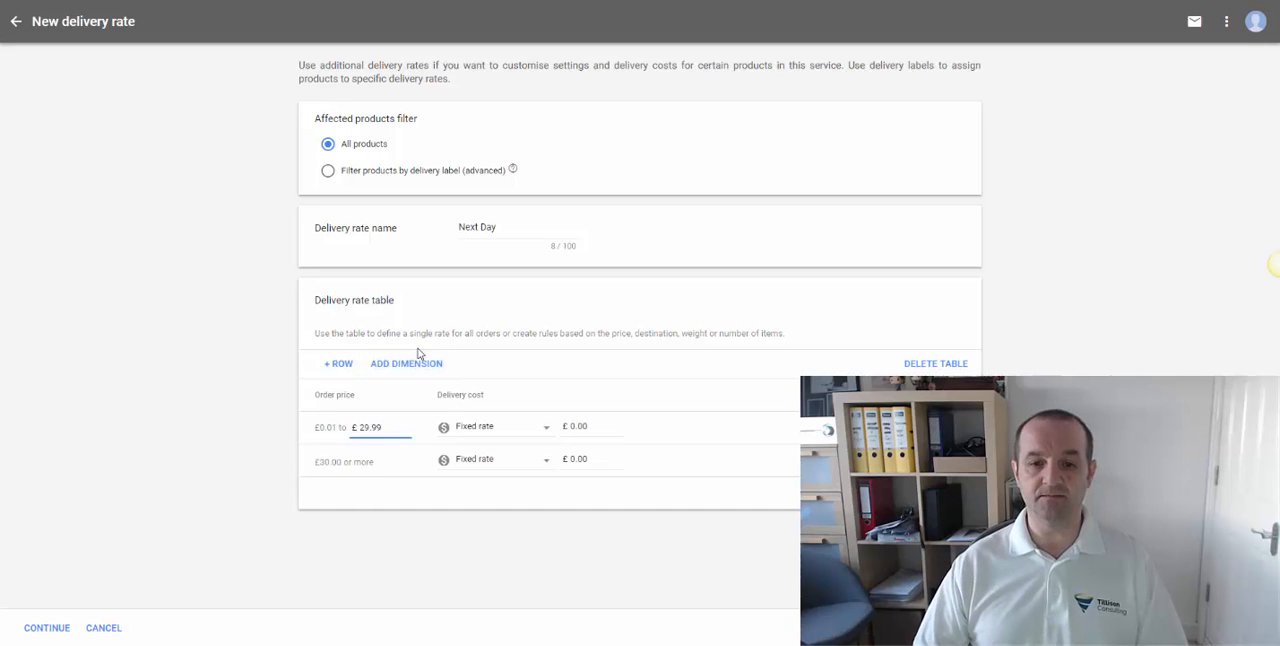
{"action": "key", "text": "Tab"}
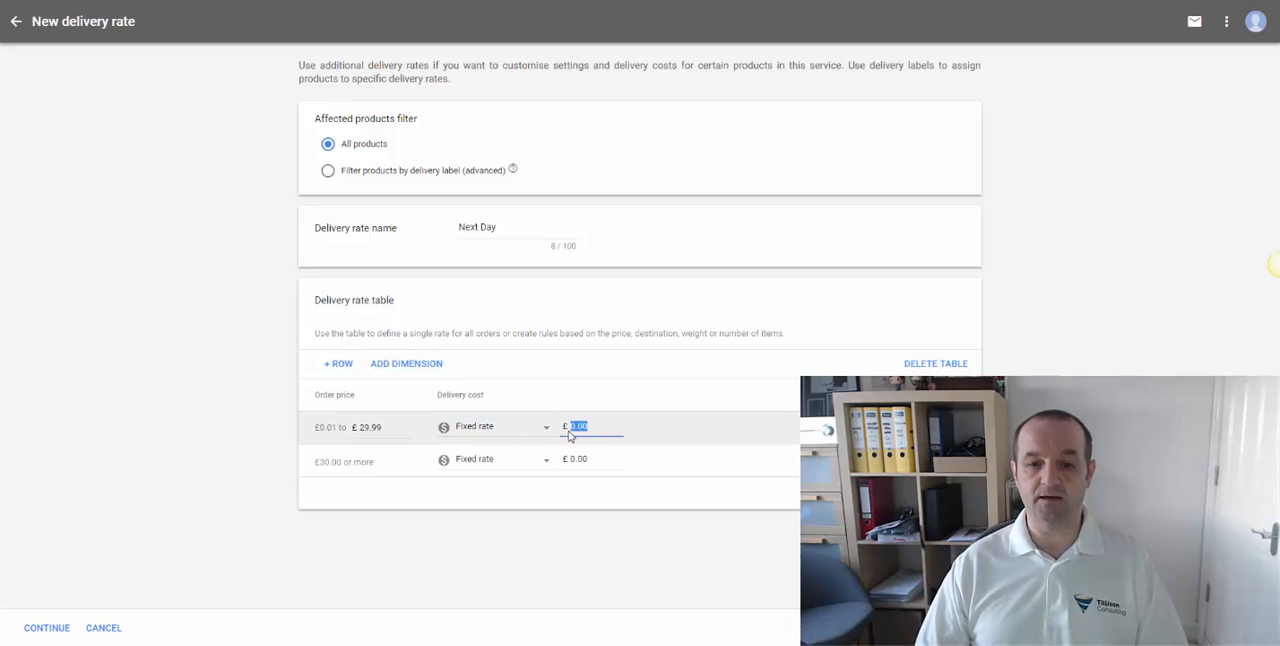
{"action": "type", "text": "5"}
{"action": "key", "text": "Tab"}
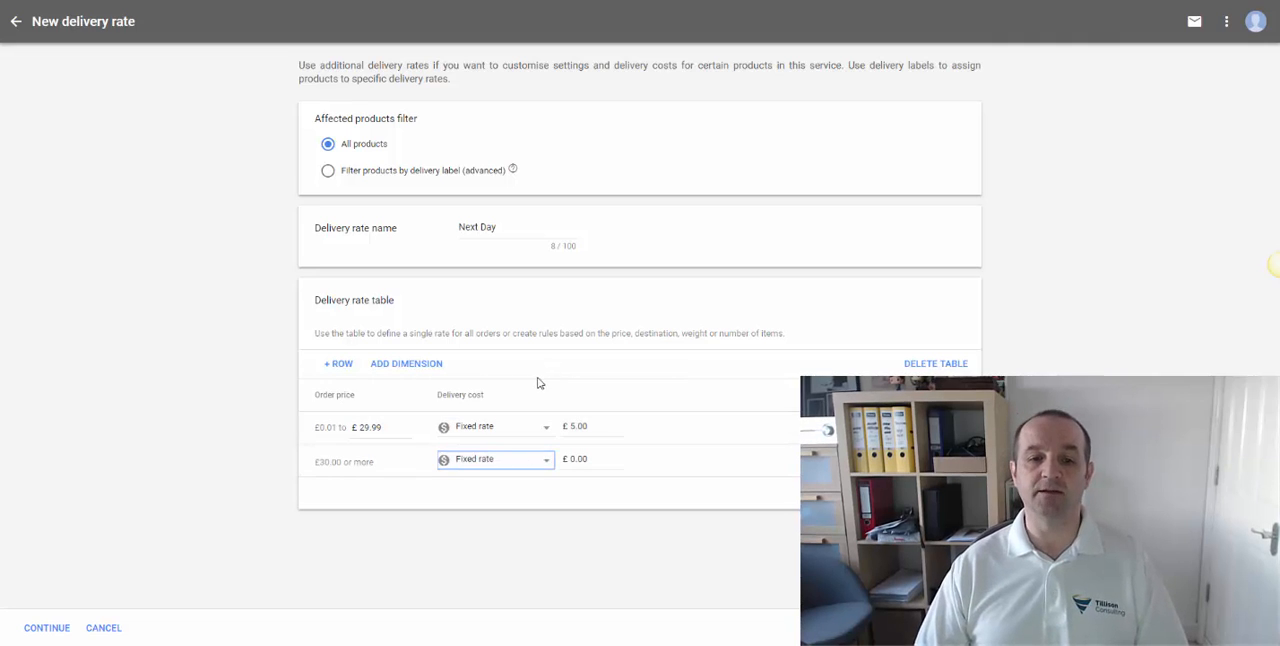
- Delete the order-price rate table and create one based on order weight in kilograms
{"action": "left_click", "coordinate": [955, 365]}
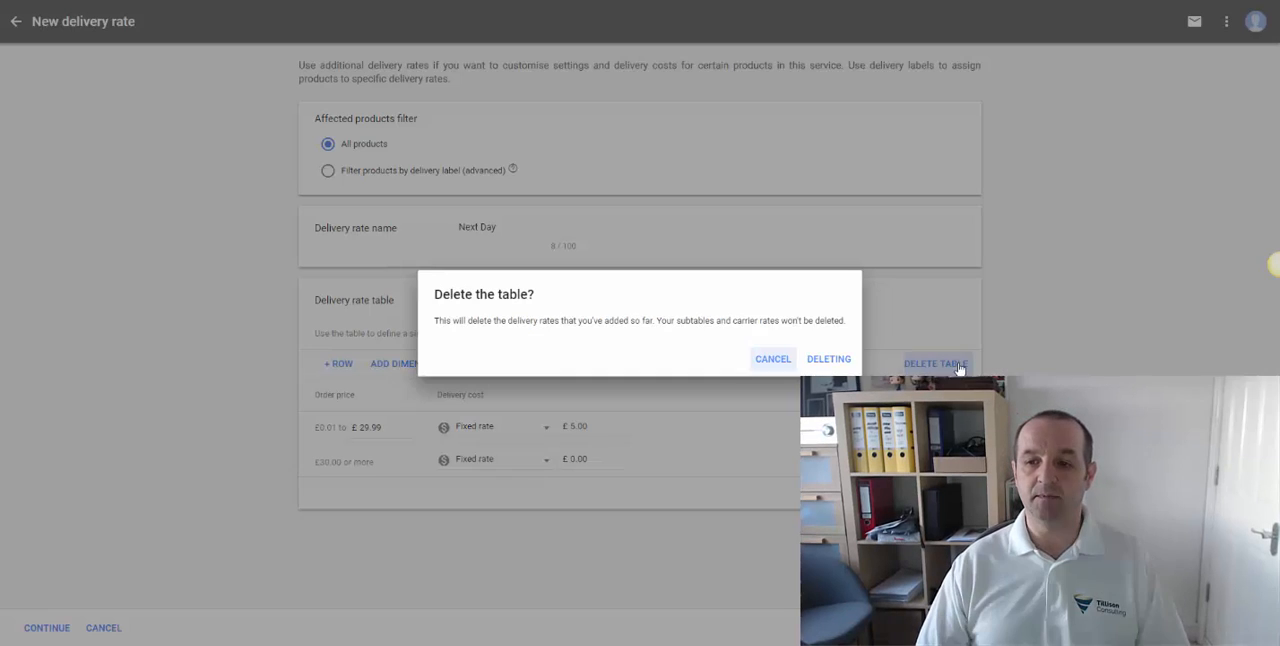
{"action": "left_click", "coordinate": [826, 360]}
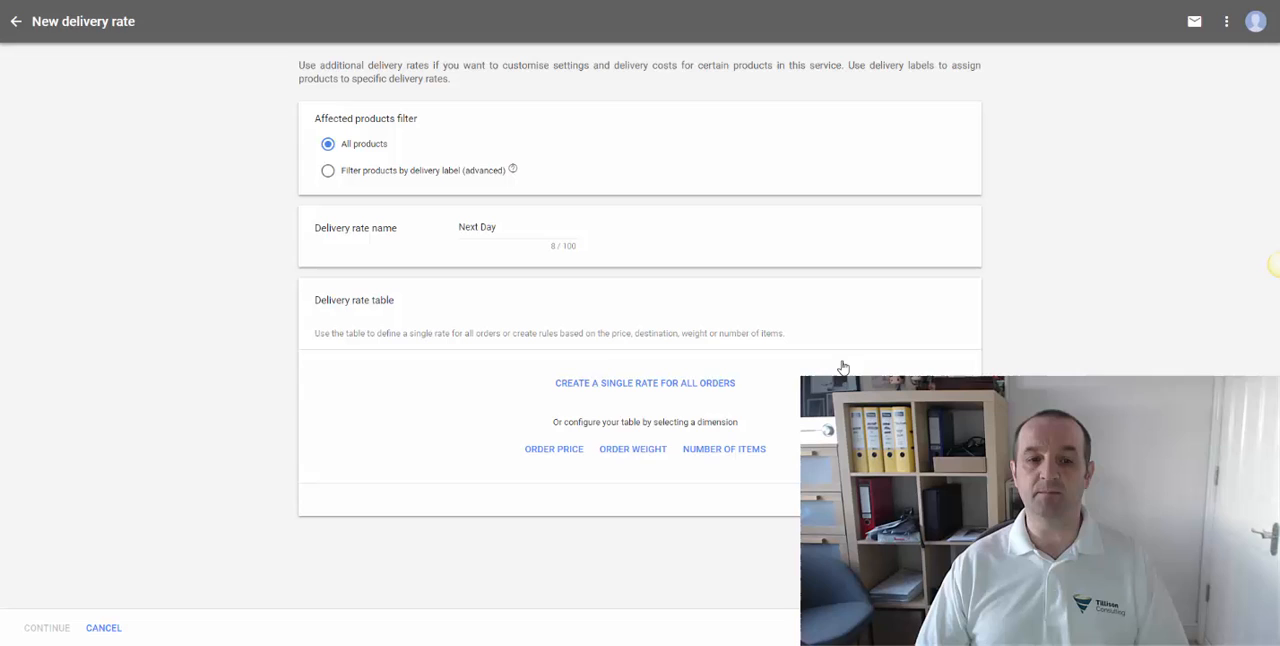
{"action": "left_click", "coordinate": [645, 450]}
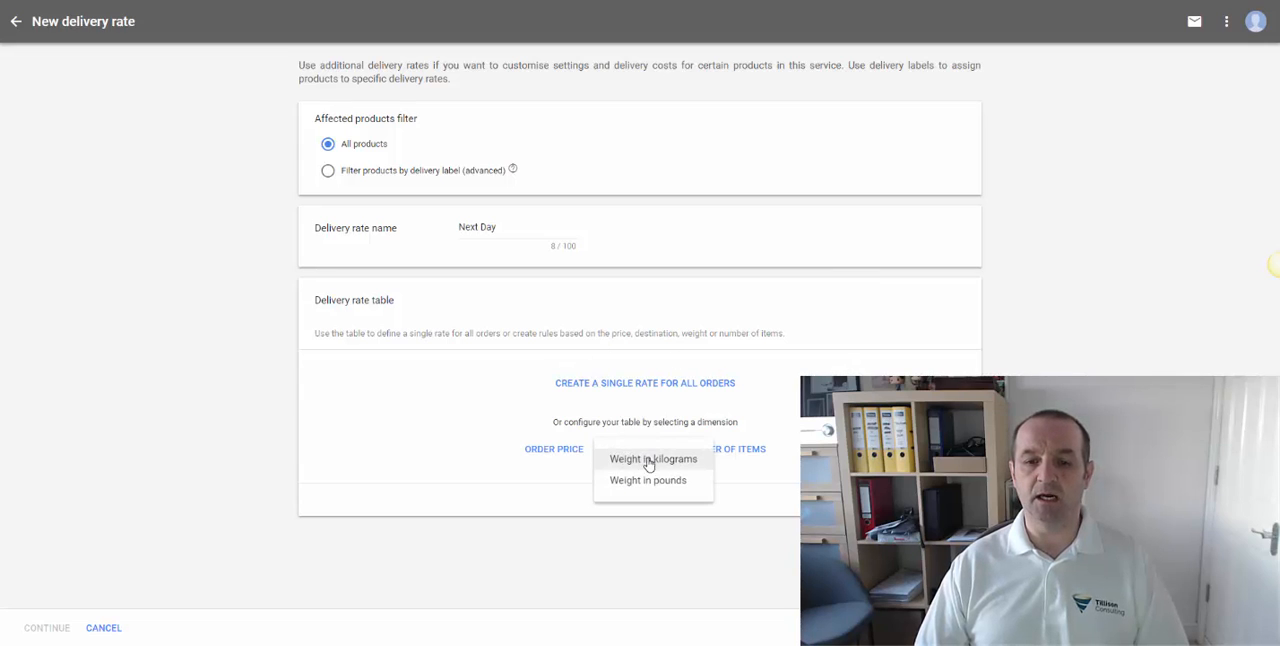
{"action": "left_click", "coordinate": [650, 463]}
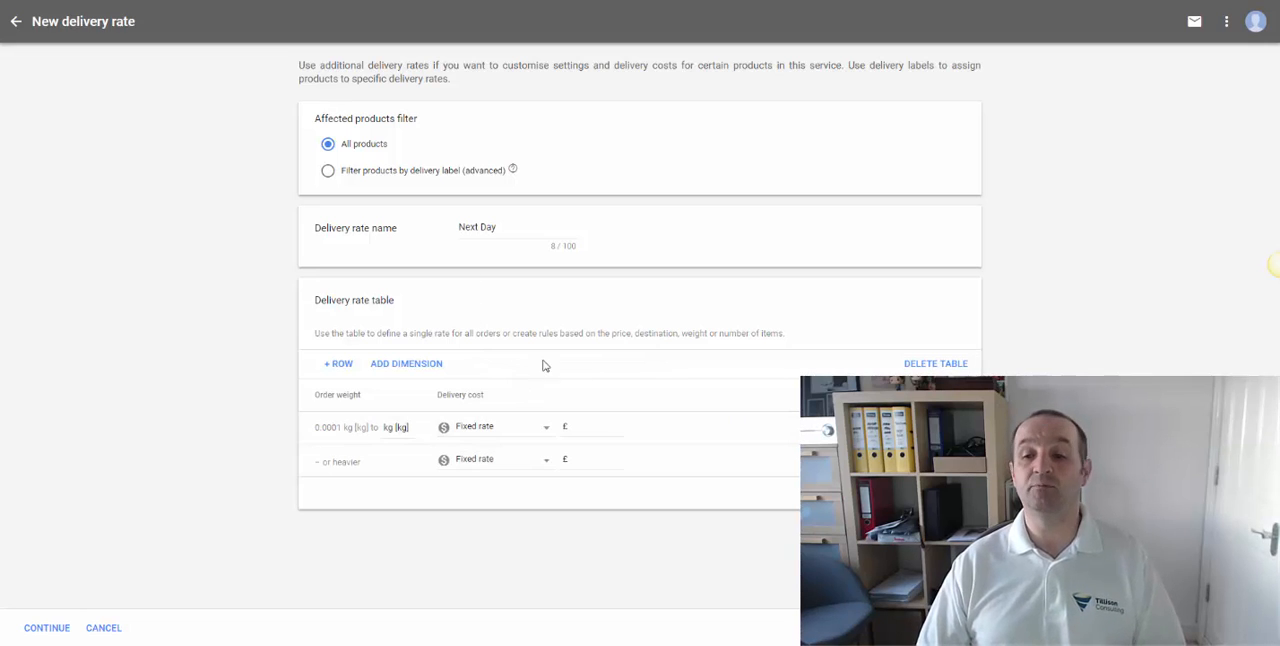
- Delete the weight-based delivery rate table
{"action": "left_click", "coordinate": [925, 364]}
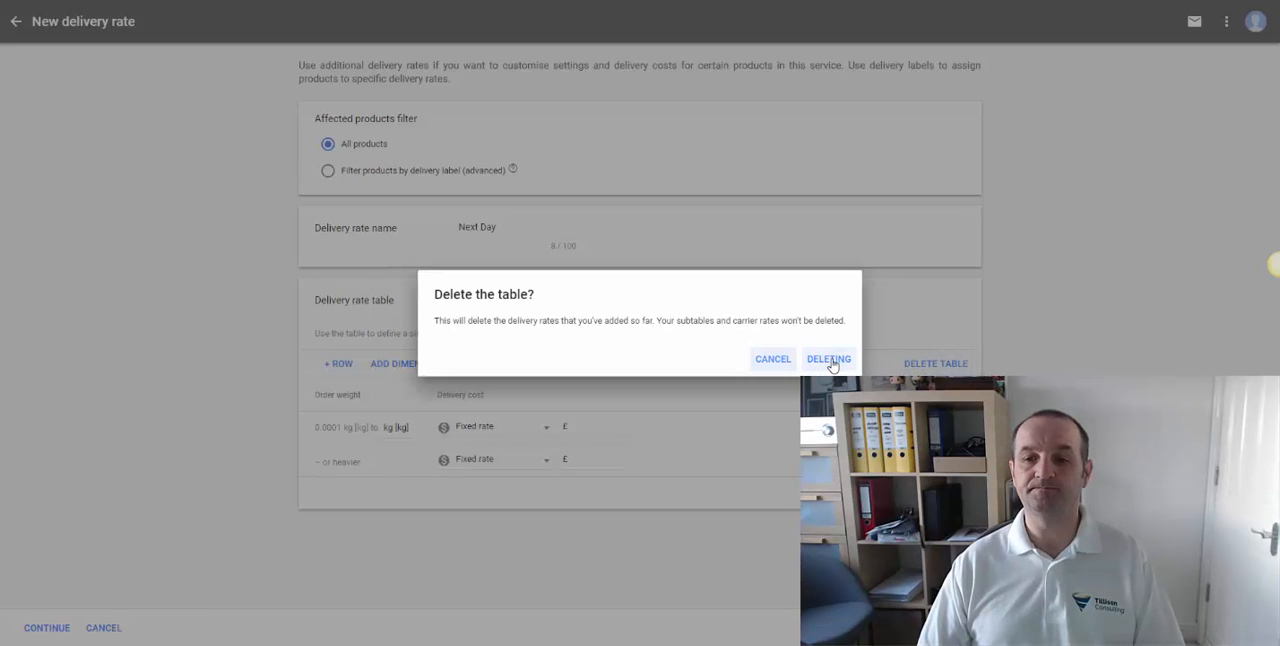
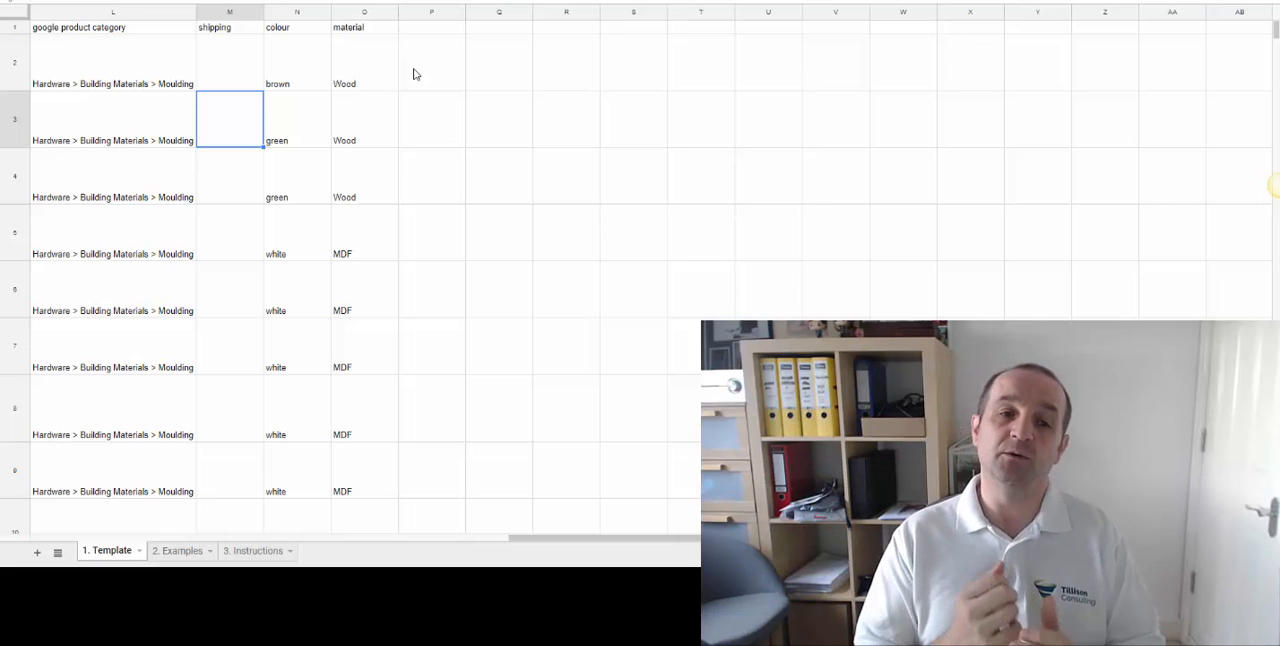
- Compare the Template sheet's shipping column with the delivery attribute's guidance and sample values in the Examples sheet
{"action": "left_click", "coordinate": [179, 550]}
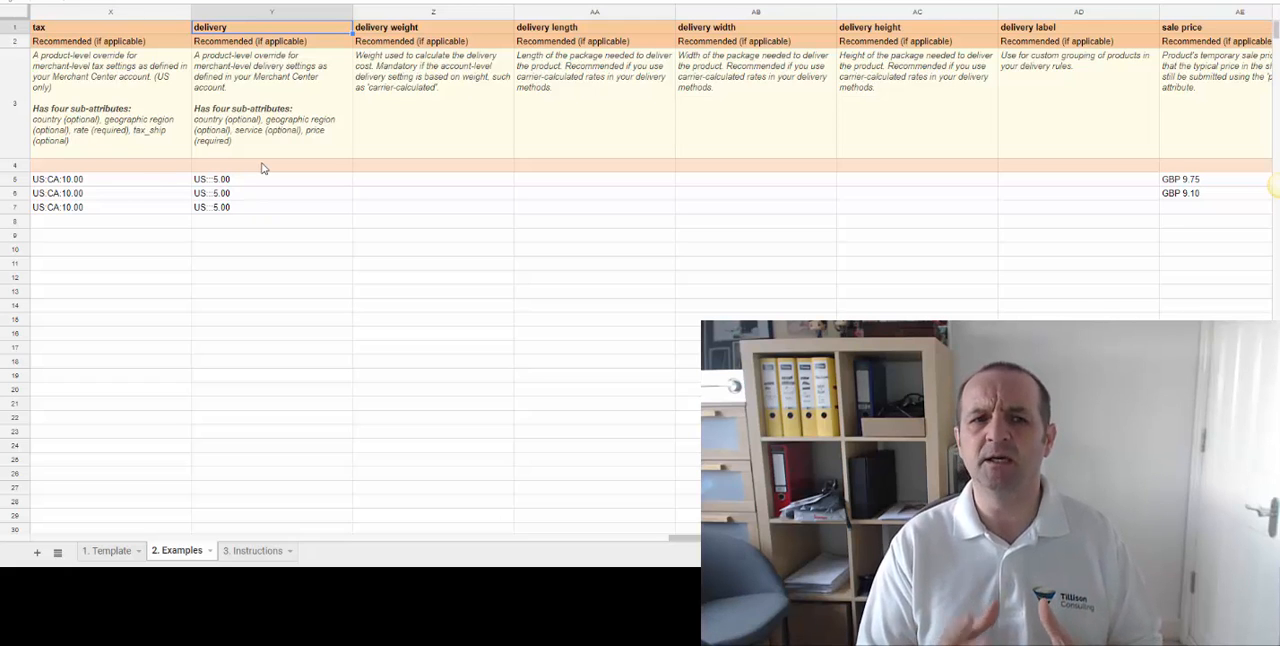
{"action": "left_click", "coordinate": [110, 551]}
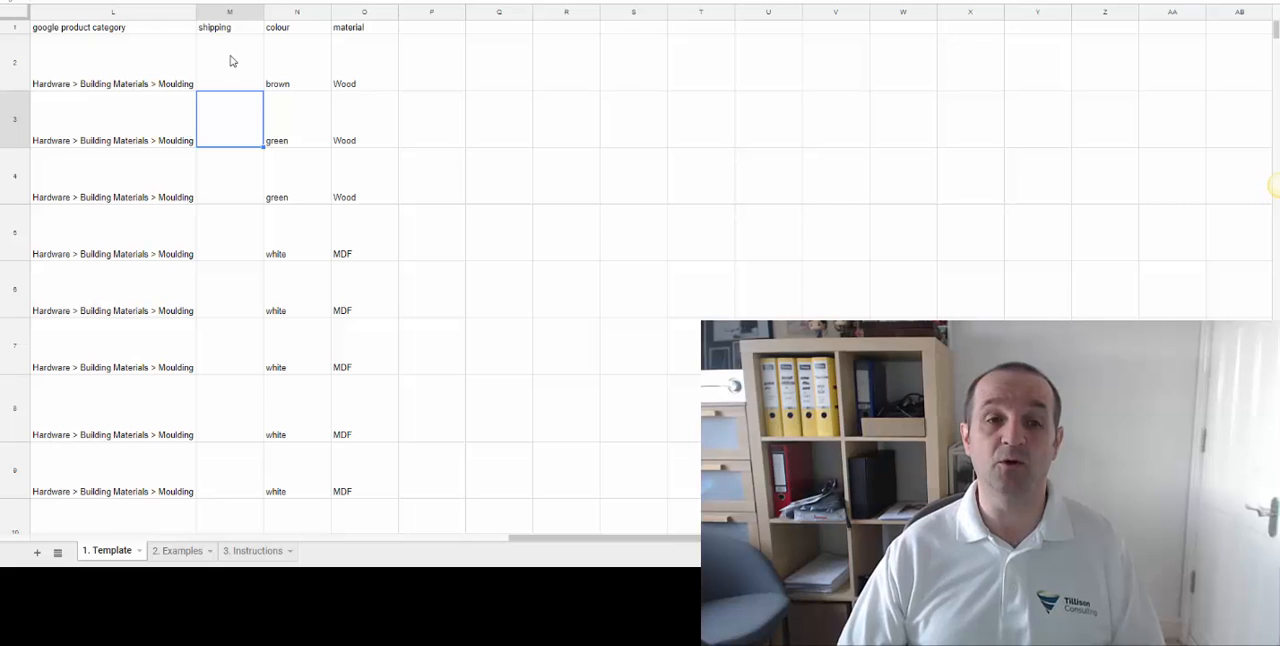
{"action": "left_click", "coordinate": [184, 551]}
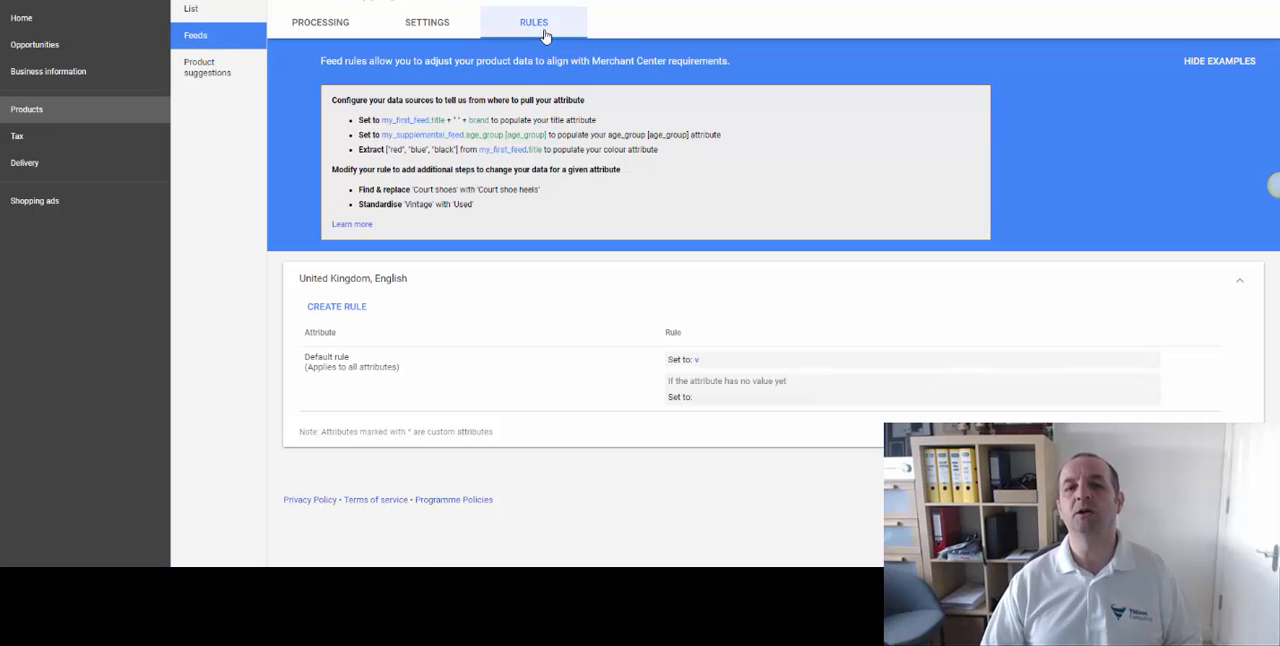
- Create a feed rule for the shipping label attribute from the Shipping group of all attributes
{"action": "left_click", "coordinate": [360, 307]}
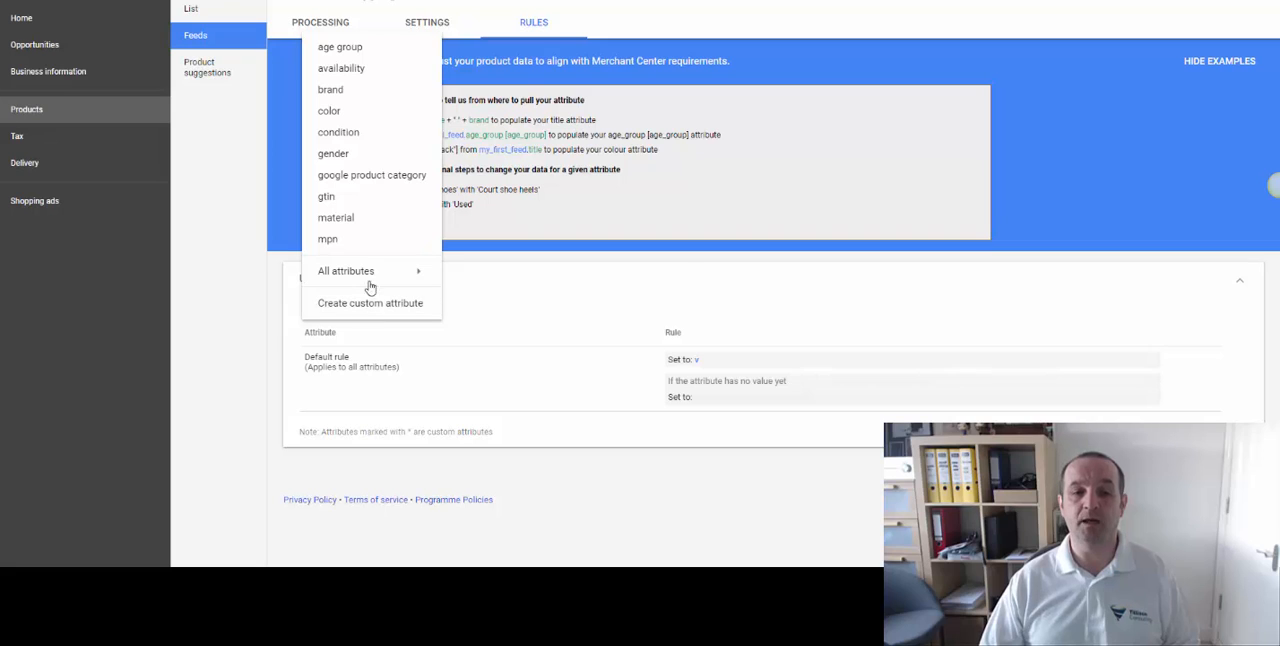
{"action": "mouse_move", "coordinate": [371, 271]}
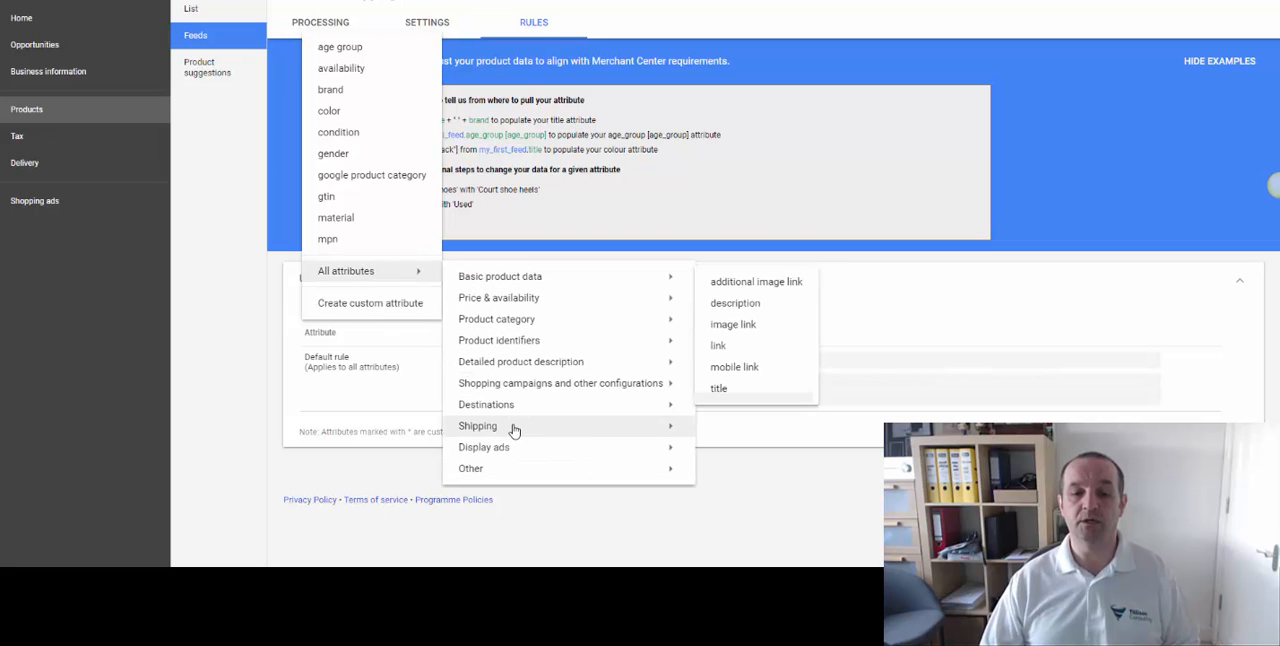
{"action": "mouse_move", "coordinate": [515, 428]}
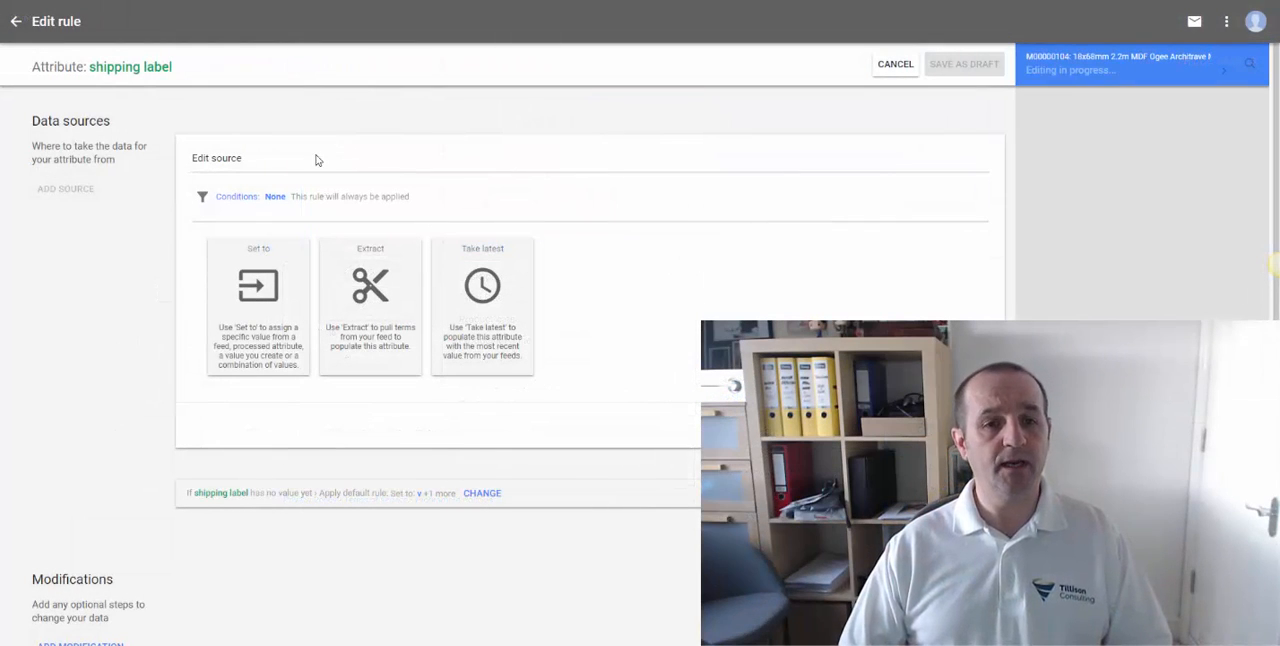
- Add a condition to the shipping label rule based on the processed attribute product type
{"action": "left_click", "coordinate": [274, 196]}
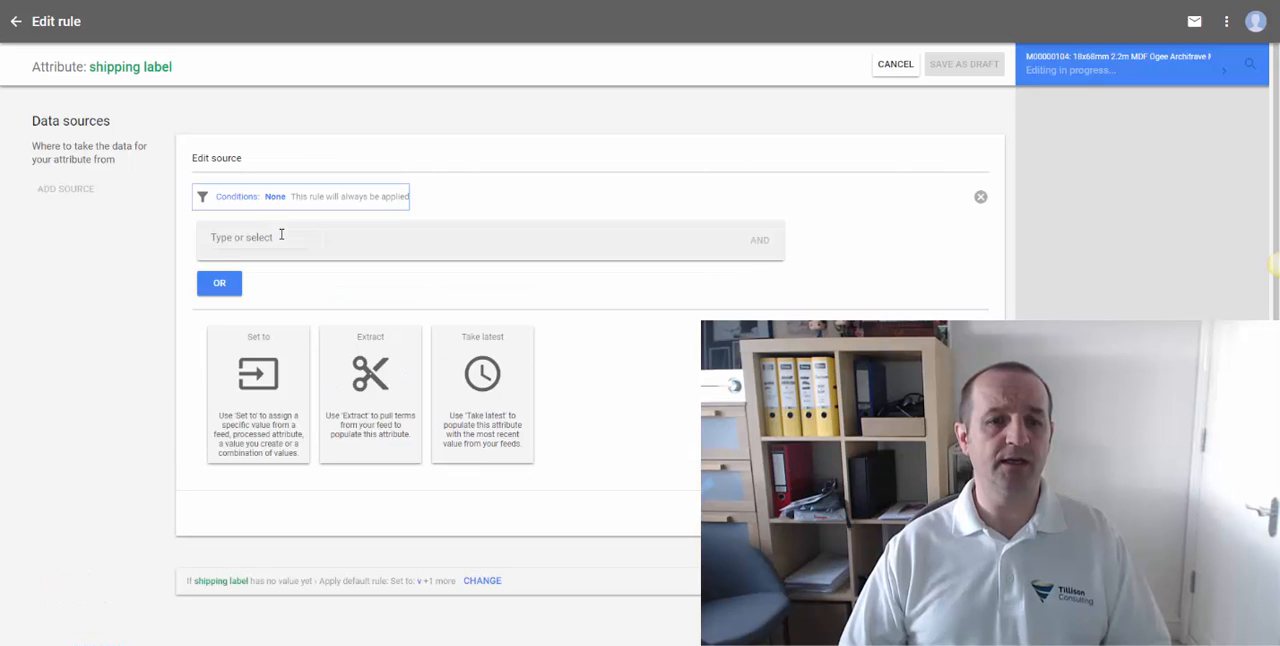
{"action": "left_click", "coordinate": [263, 237]}
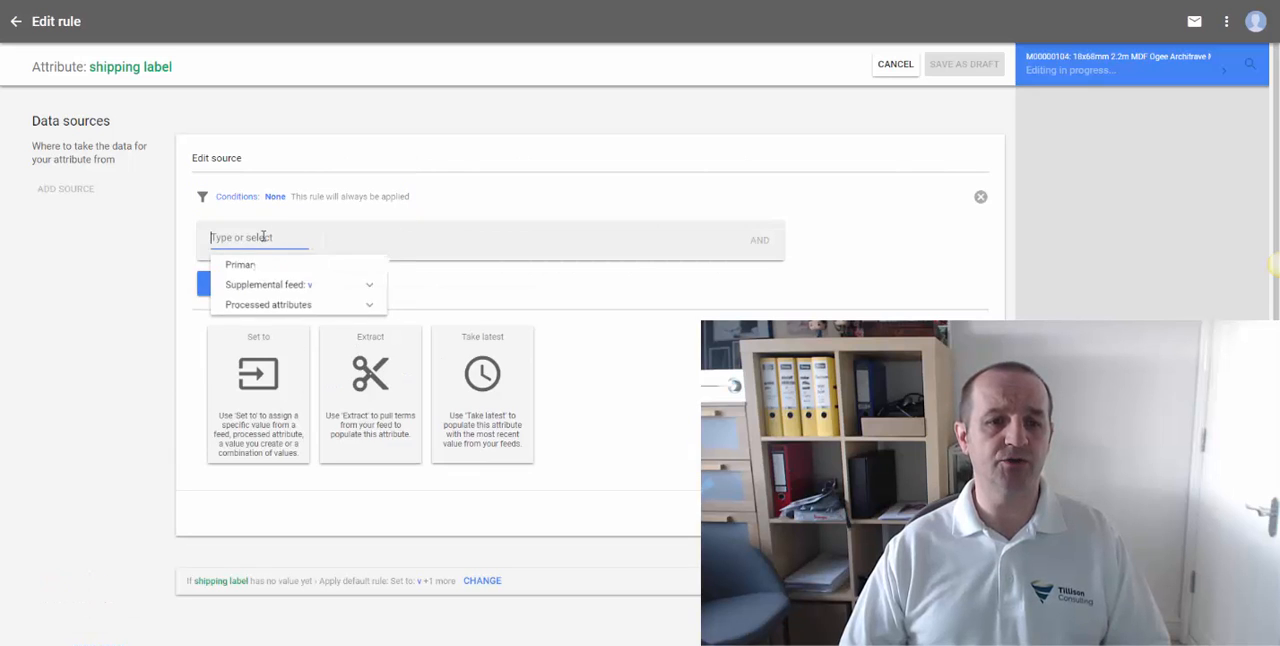
{"action": "left_click", "coordinate": [380, 313]}
{"action": "scroll", "coordinate": [338, 381], "scroll_direction": "down", "scroll_amount": 2}
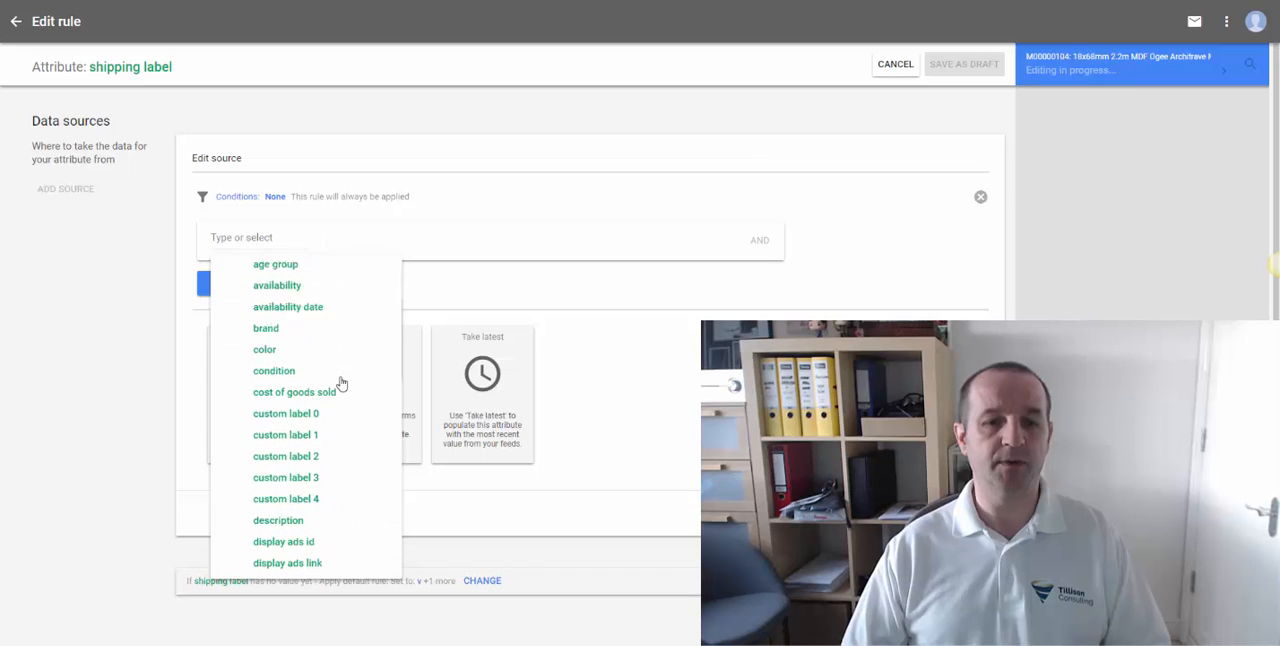
{"action": "scroll", "coordinate": [340, 383], "scroll_direction": "down", "scroll_amount": 5}
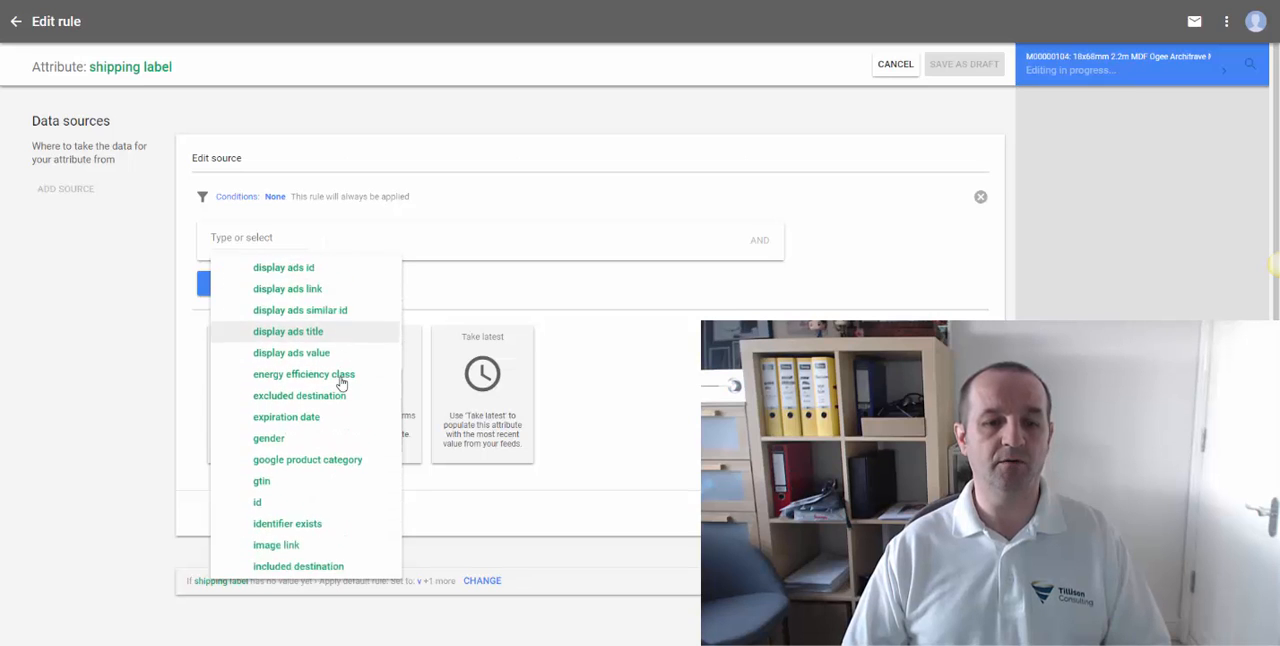
{"action": "scroll", "coordinate": [341, 383], "scroll_direction": "down", "scroll_amount": 6}
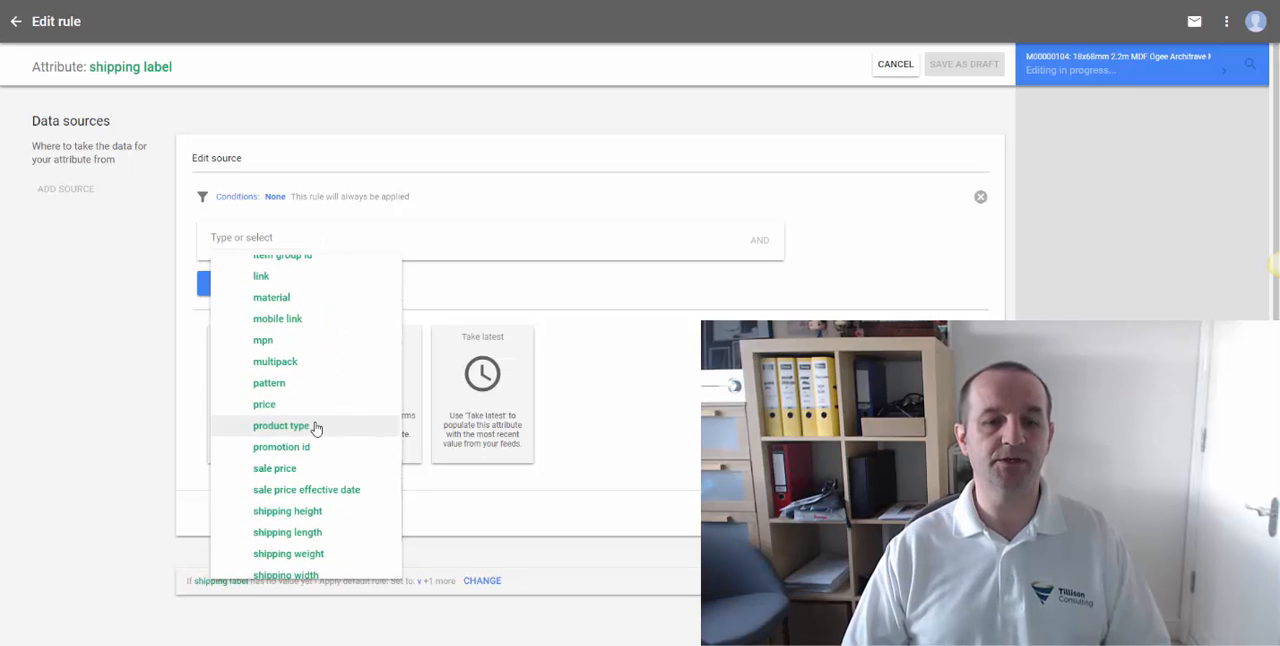
{"action": "left_click", "coordinate": [281, 426]}
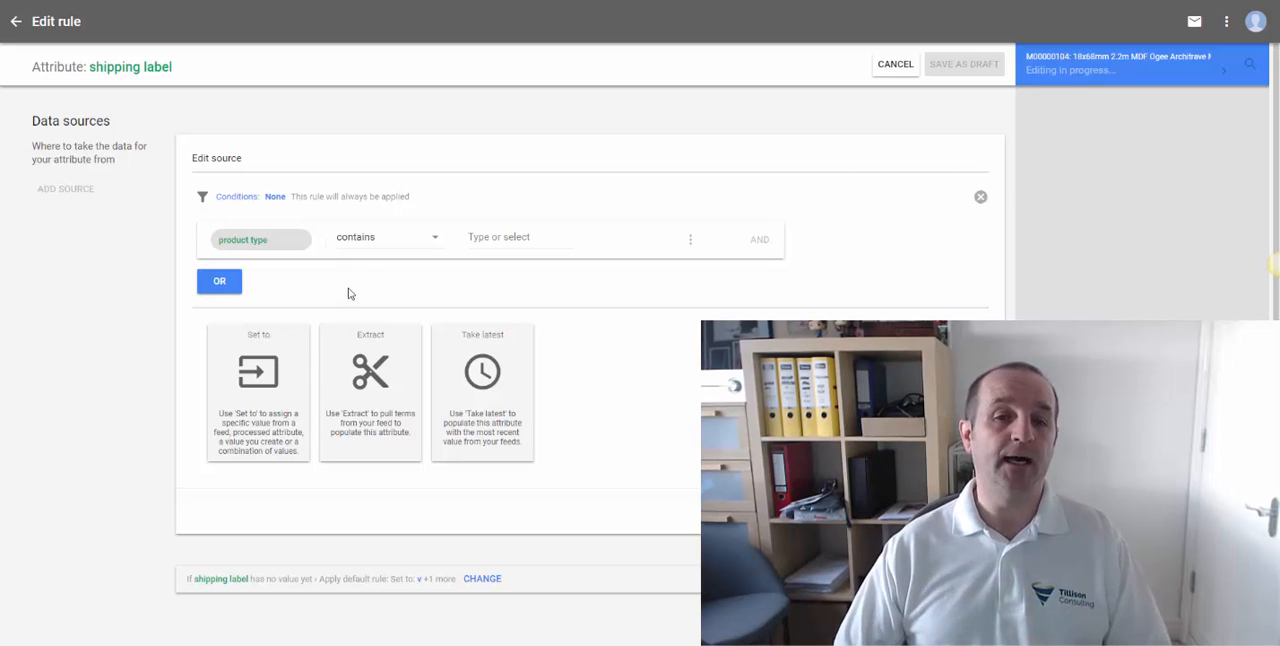
- Define the product type condition as contains 'something'
{"action": "left_click", "coordinate": [399, 244]}
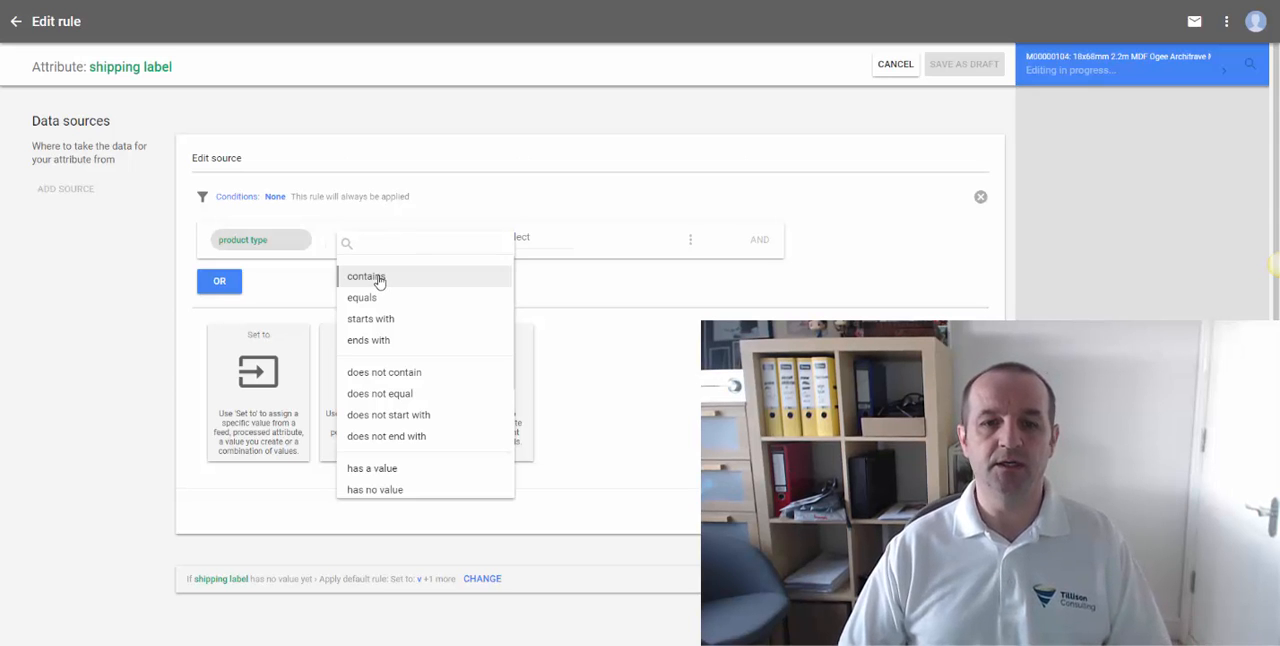
{"action": "left_click", "coordinate": [379, 278]}
{"action": "left_click", "coordinate": [521, 240]}
{"action": "type", "text": "something"}
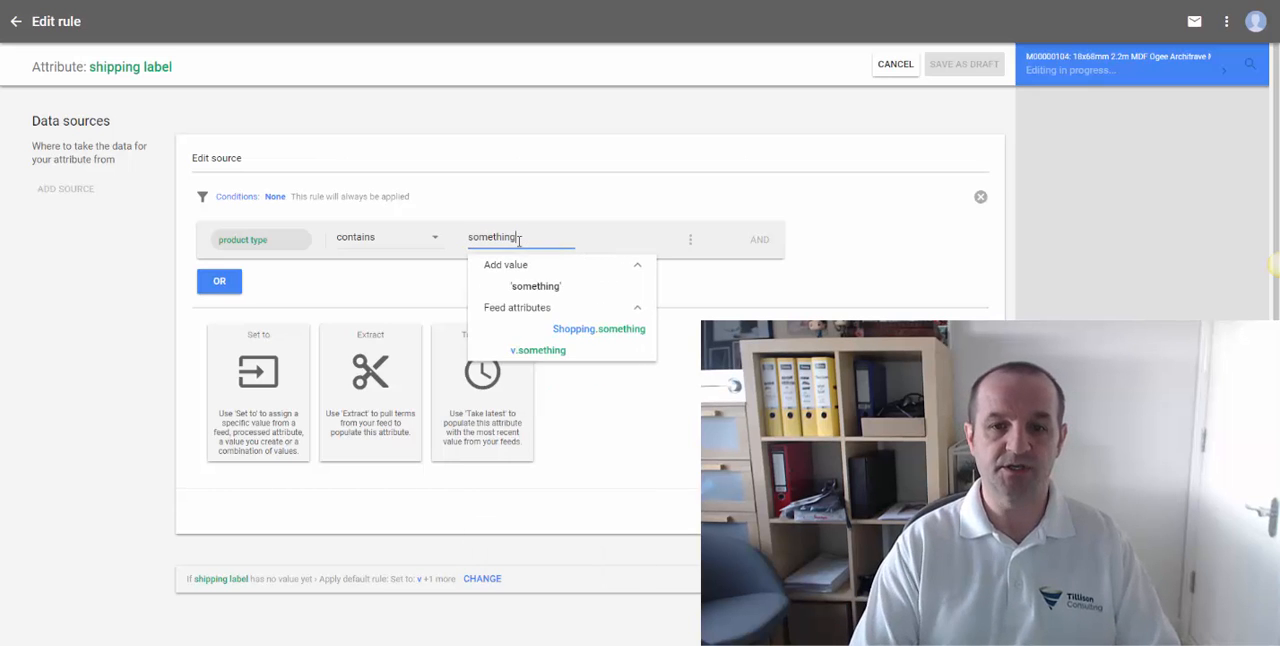
{"action": "key", "text": "Return"}
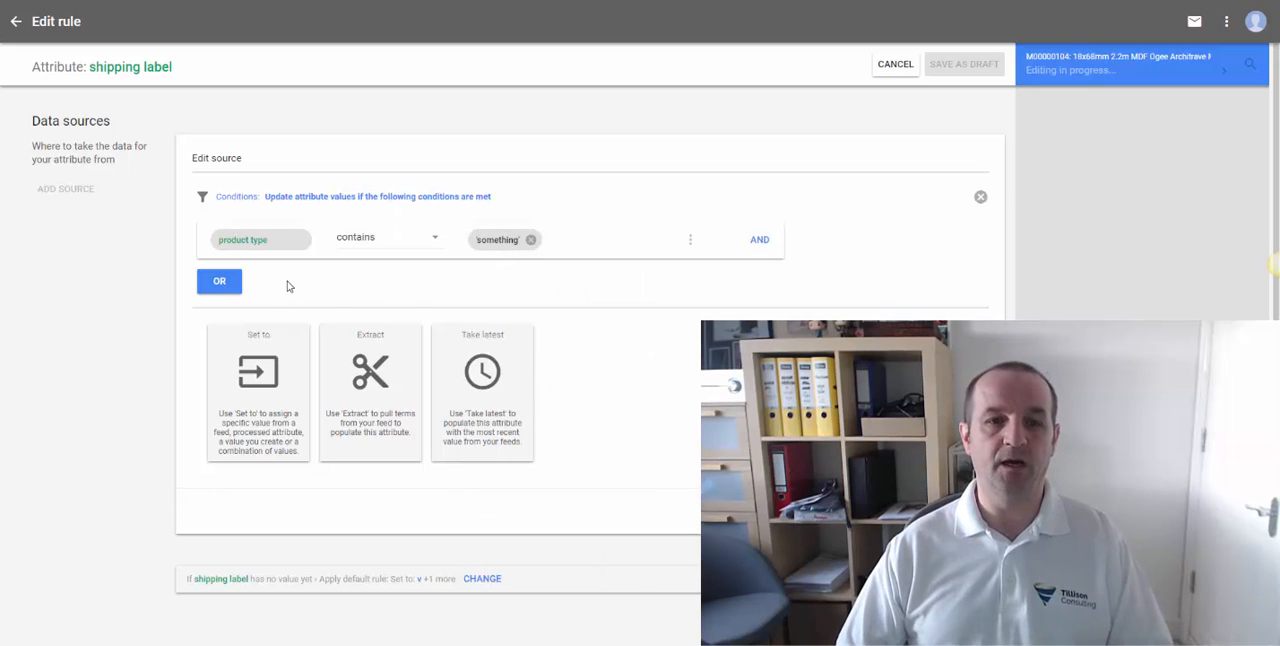
- Add an OR condition requiring the product type to contain 'else'
{"action": "left_click", "coordinate": [219, 281]}
{"action": "left_click", "coordinate": [262, 311]}
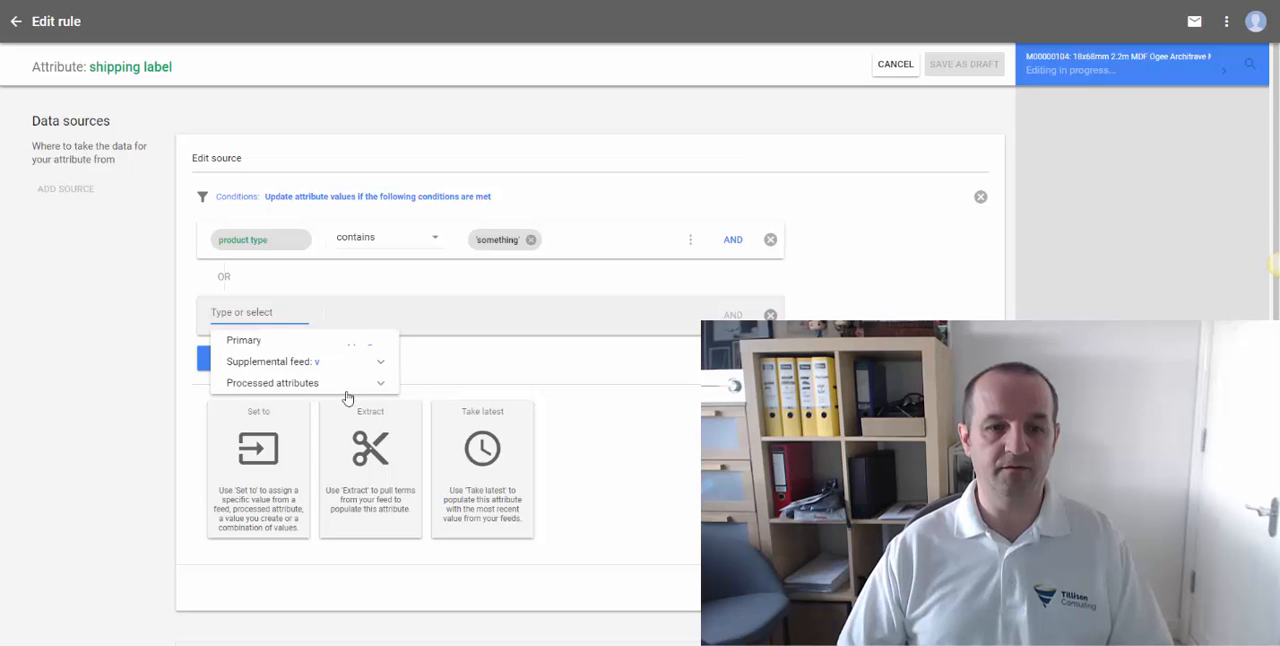
{"action": "left_click", "coordinate": [384, 384]}
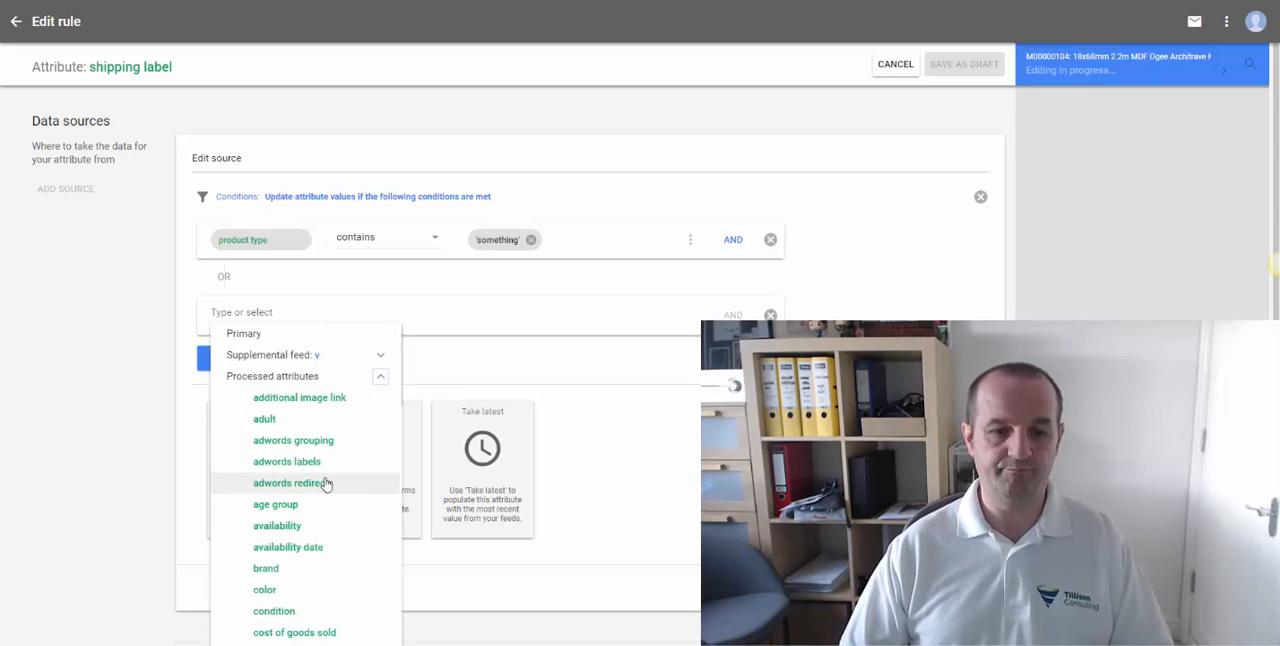
{"action": "scroll", "coordinate": [325, 484], "scroll_direction": "down", "scroll_amount": 10}
{"action": "left_click", "coordinate": [293, 358]}
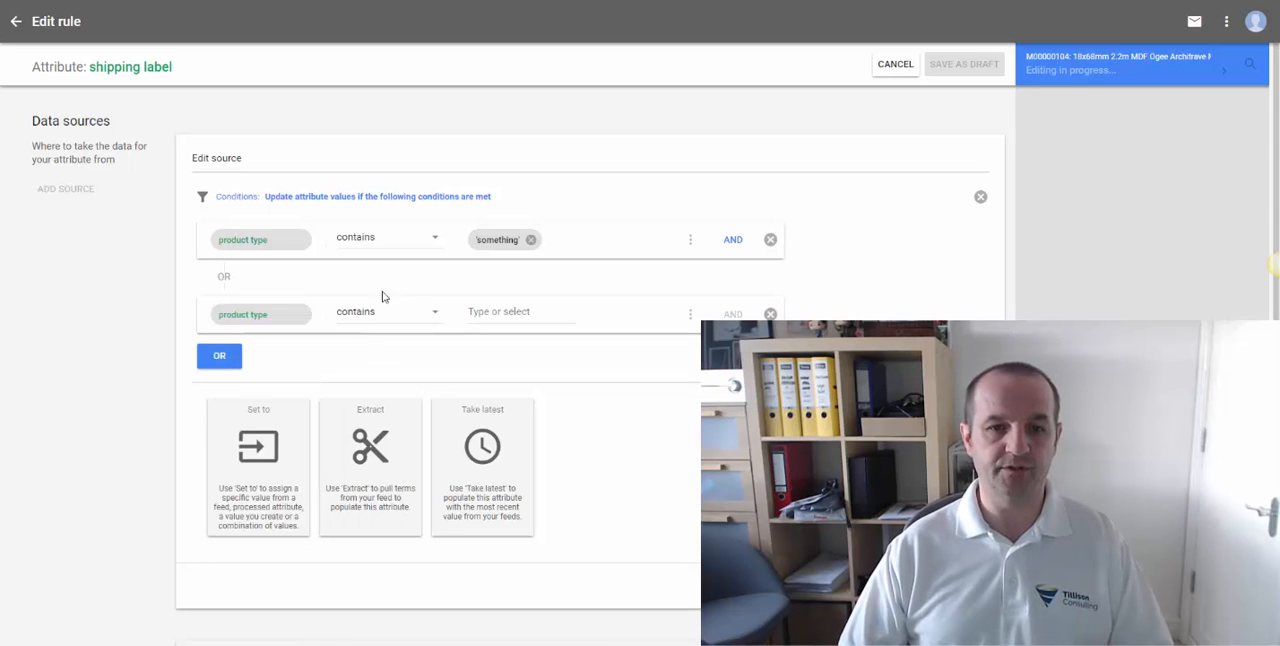
{"action": "left_click", "coordinate": [494, 313]}
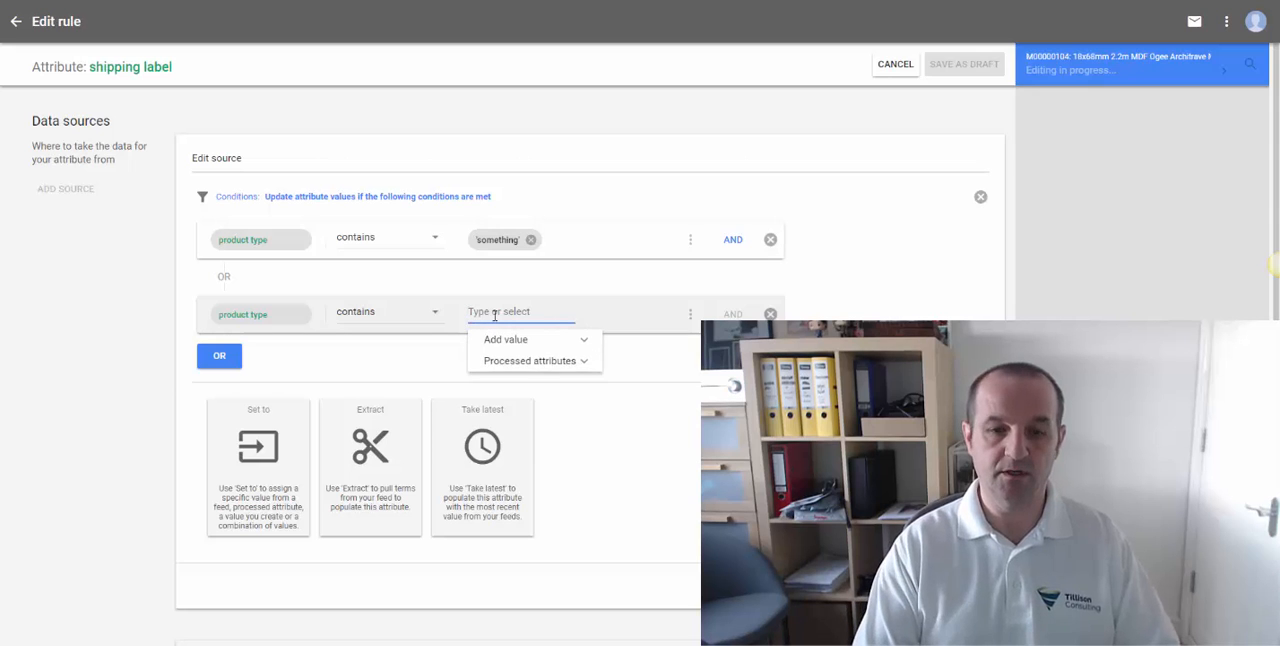
{"action": "type", "text": "else"}
{"action": "key", "text": "Return"}
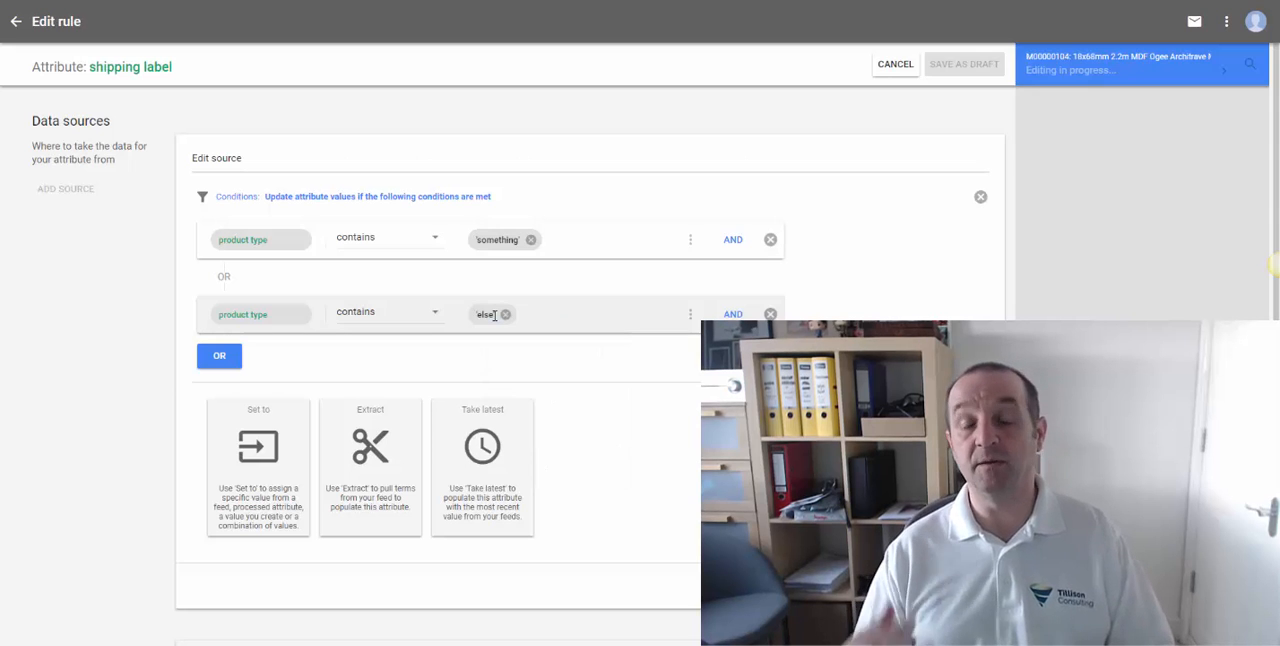
- Choose Set to as the way to populate the shipping label and add a small parcel text value
{"action": "left_click", "coordinate": [232, 446]}
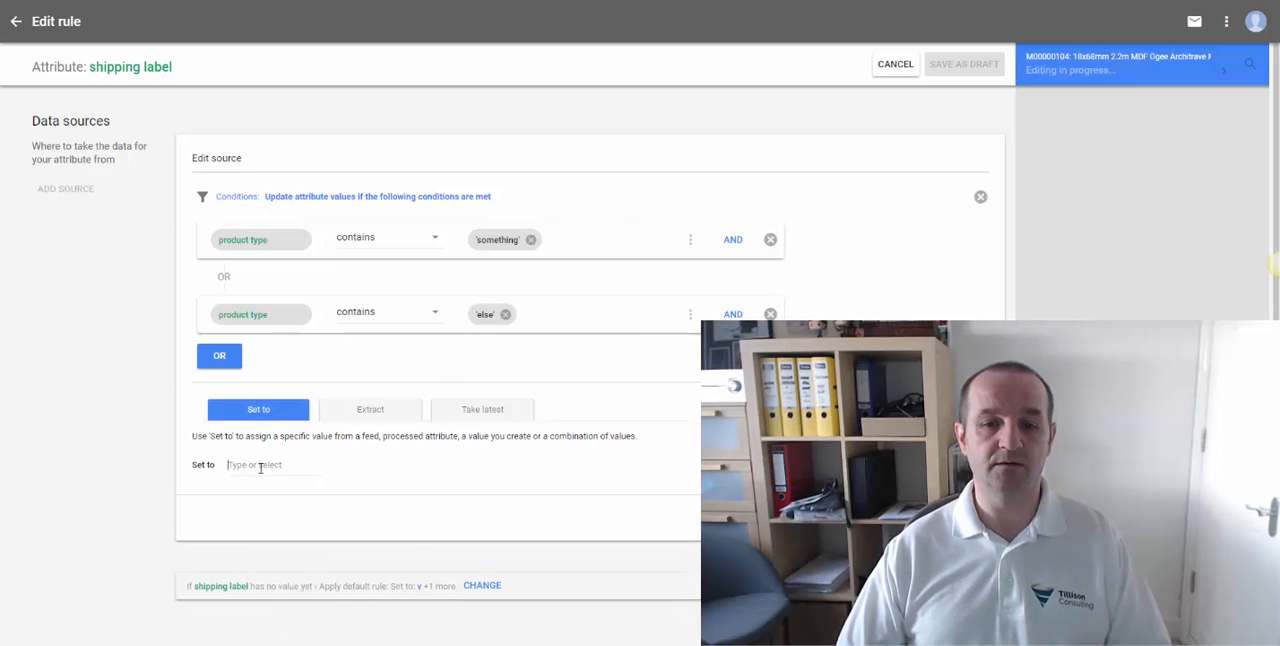
{"action": "left_click", "coordinate": [260, 467]}
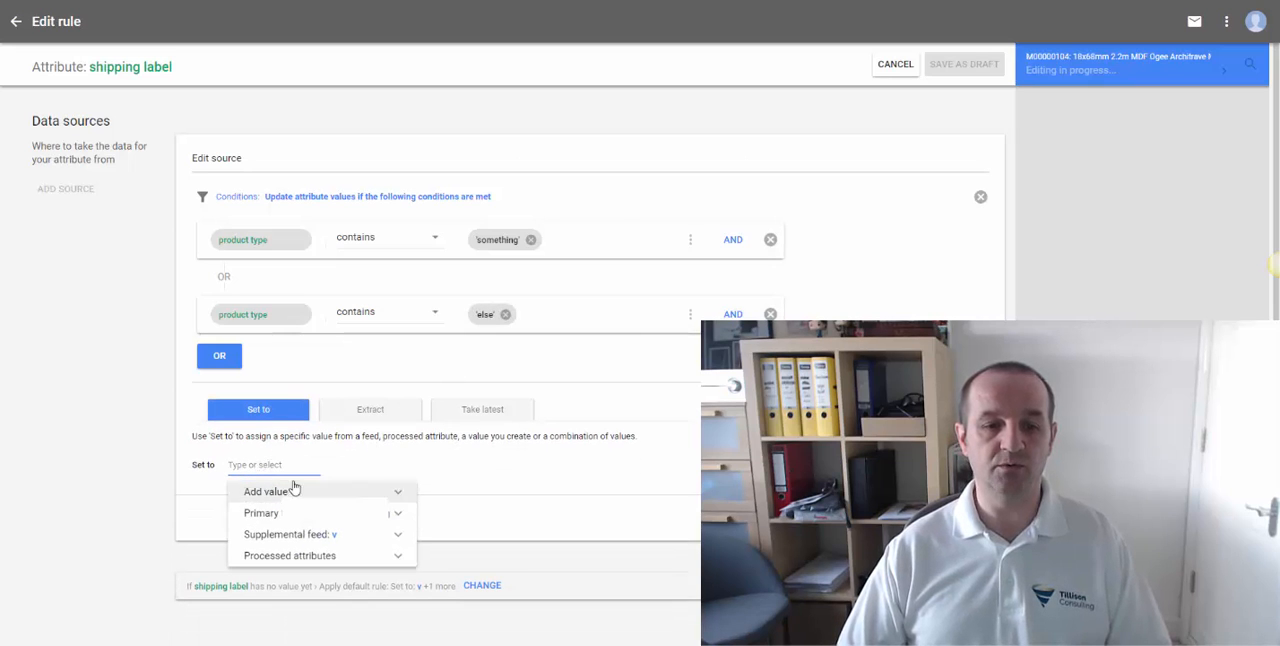
{"action": "left_click", "coordinate": [265, 466]}
{"action": "type", "text": "Small parcel"}
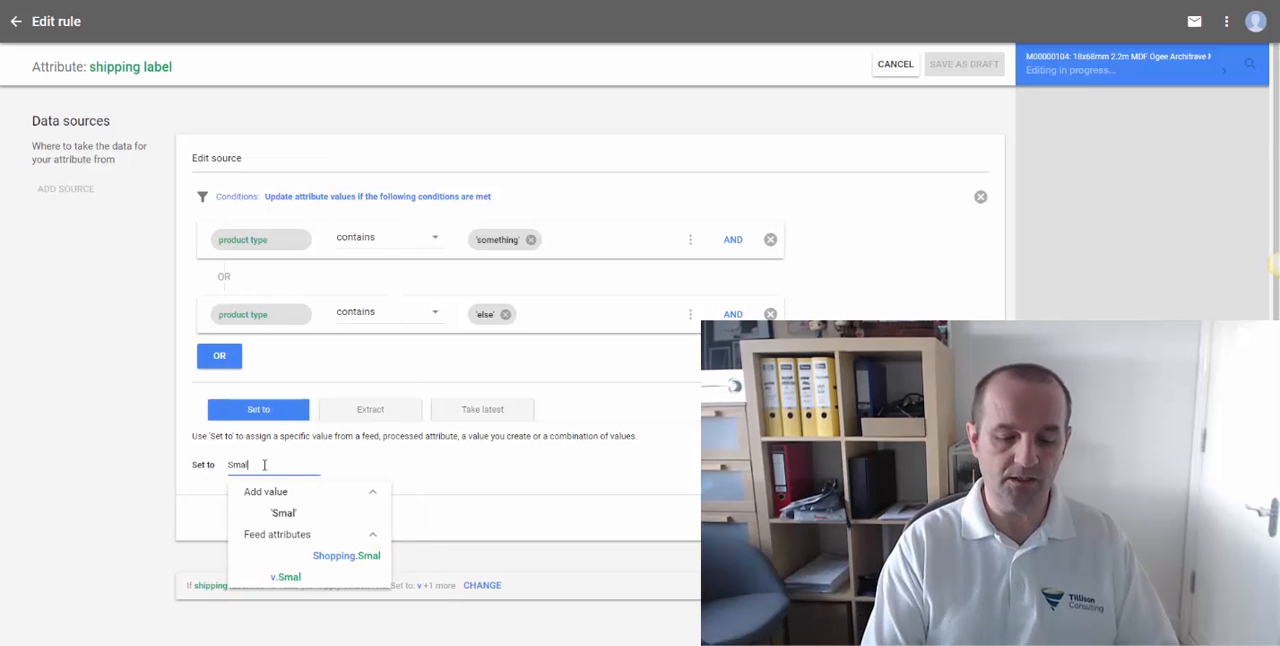
{"action": "key", "text": "BackSpace"}
{"action": "key", "text": "BackSpace"}
{"action": "key", "text": "BackSpace"}
{"action": "key", "text": "BackSpace"}
{"action": "key", "text": "BackSpace"}
{"action": "key", "text": "BackSpace"}
{"action": "type", "text": "parcel"}
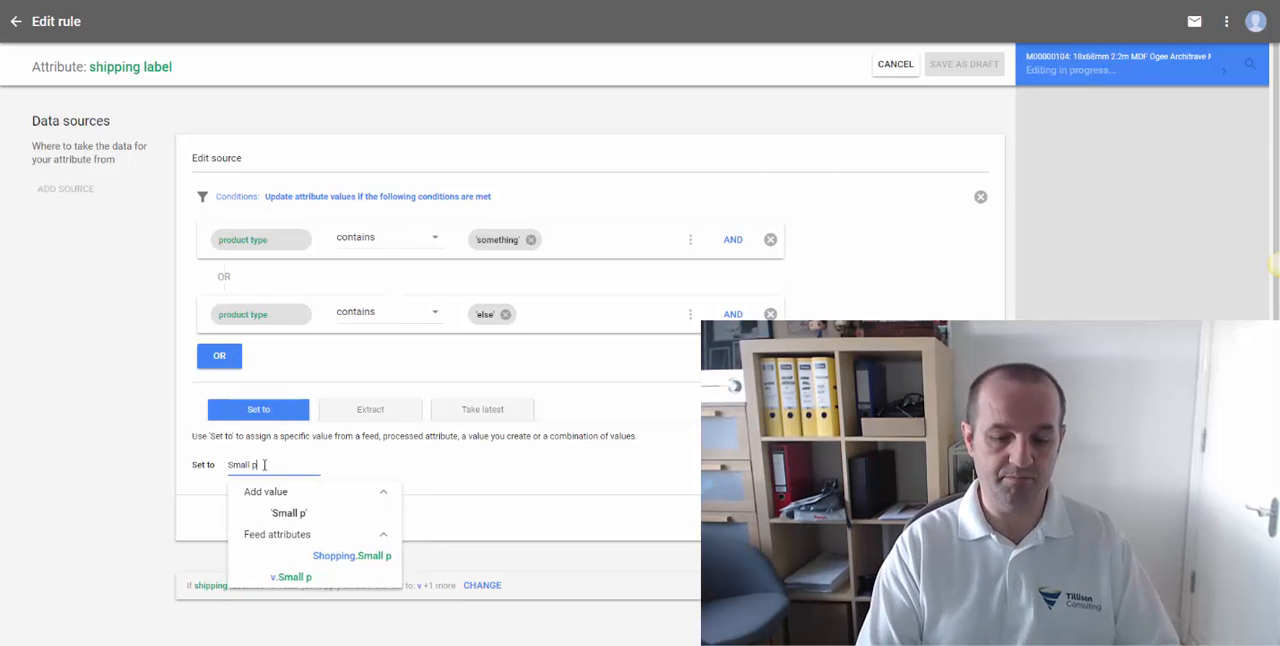
{"action": "key", "text": "Return"}
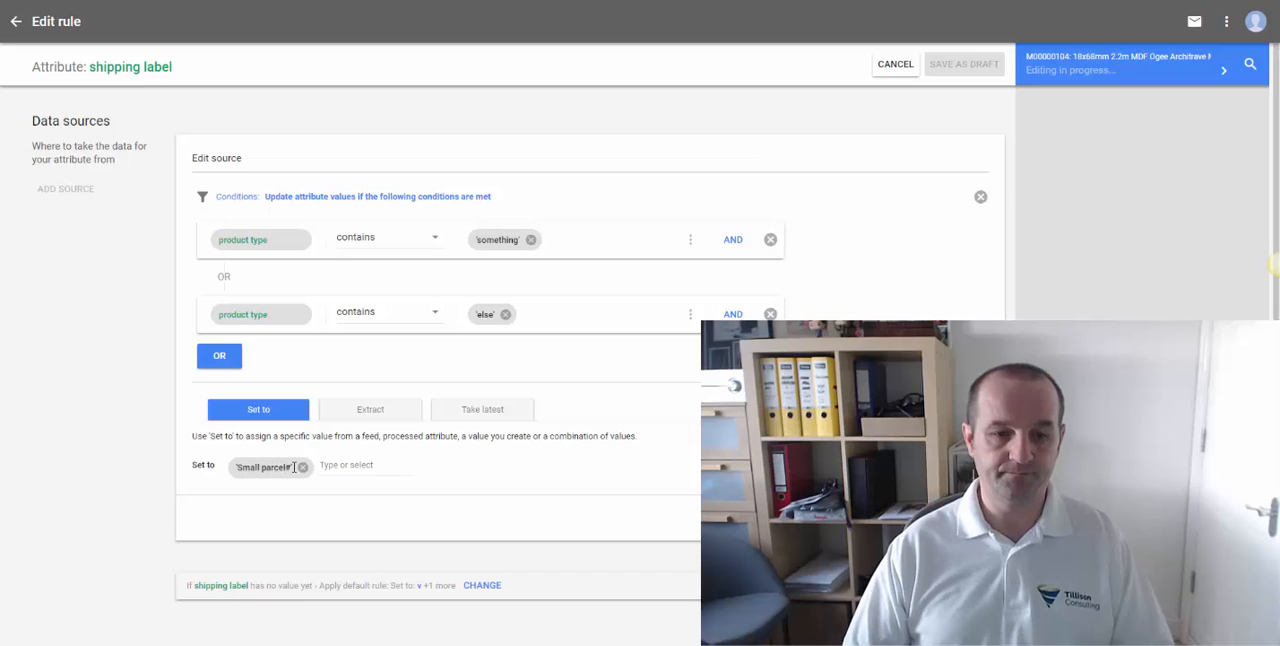
- Replace the Set to value with 'Small Parcel' and accept the data source
{"action": "left_click", "coordinate": [302, 467]}
{"action": "left_click", "coordinate": [266, 464]}
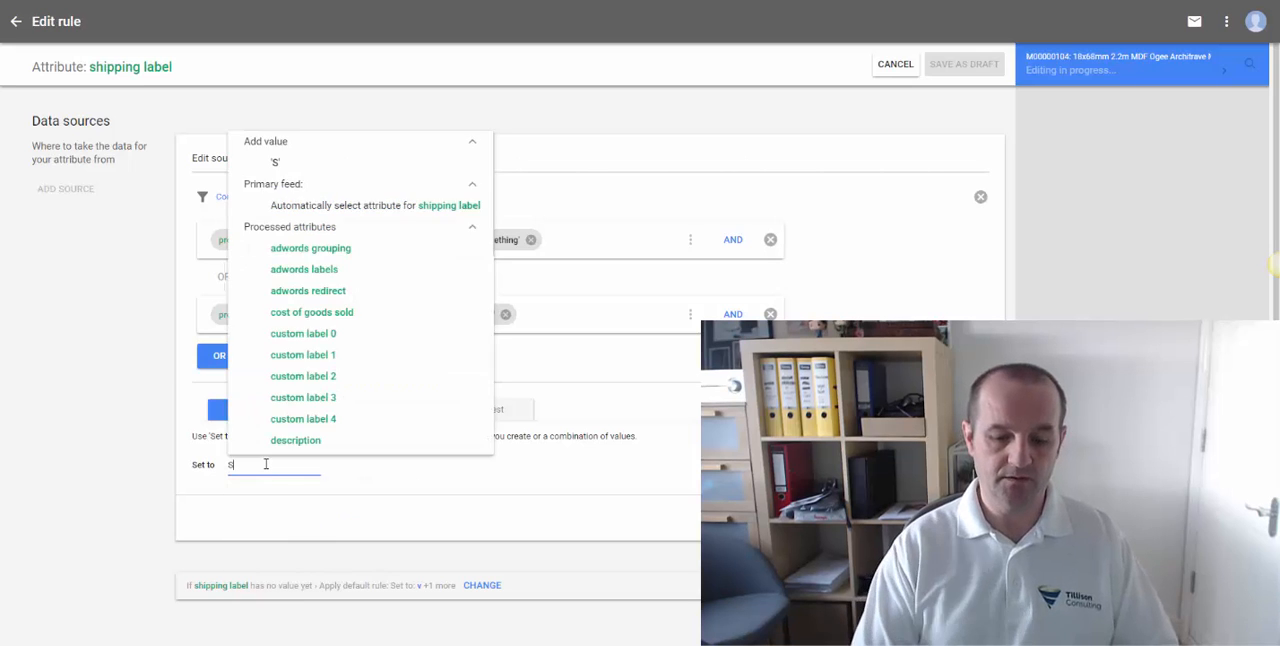
{"action": "type", "text": "Small Parcel"}
{"action": "key", "text": "Return"}
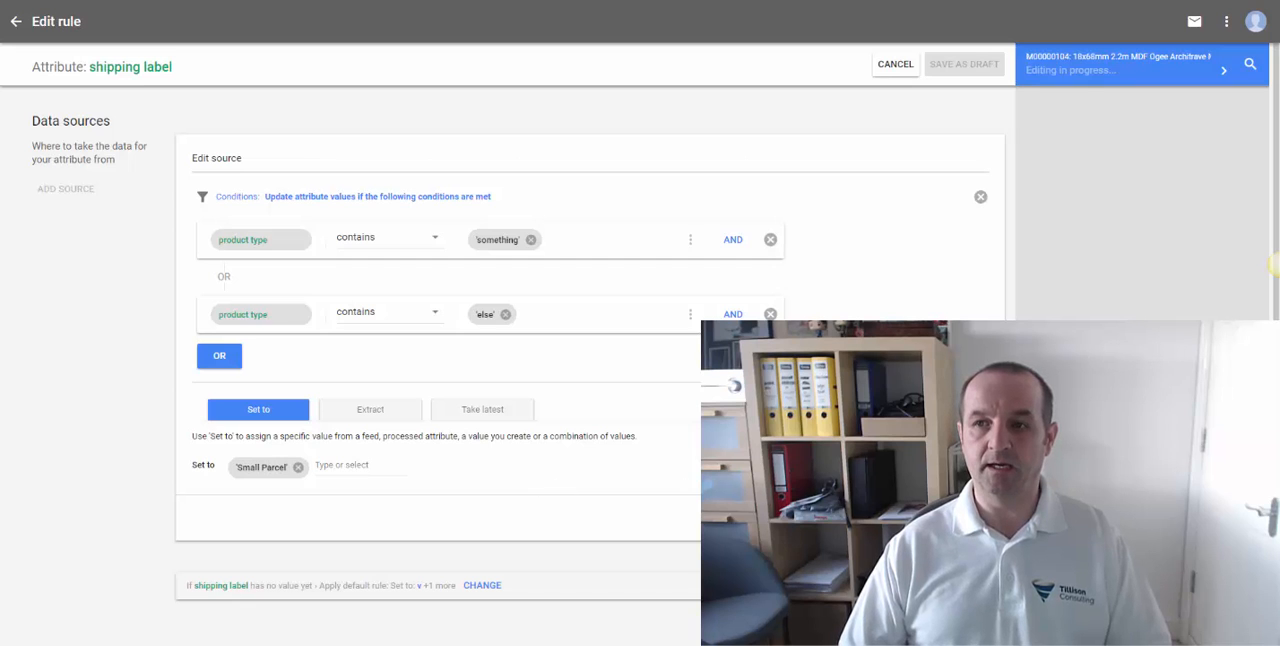
{"action": "left_click", "coordinate": [962, 518]}
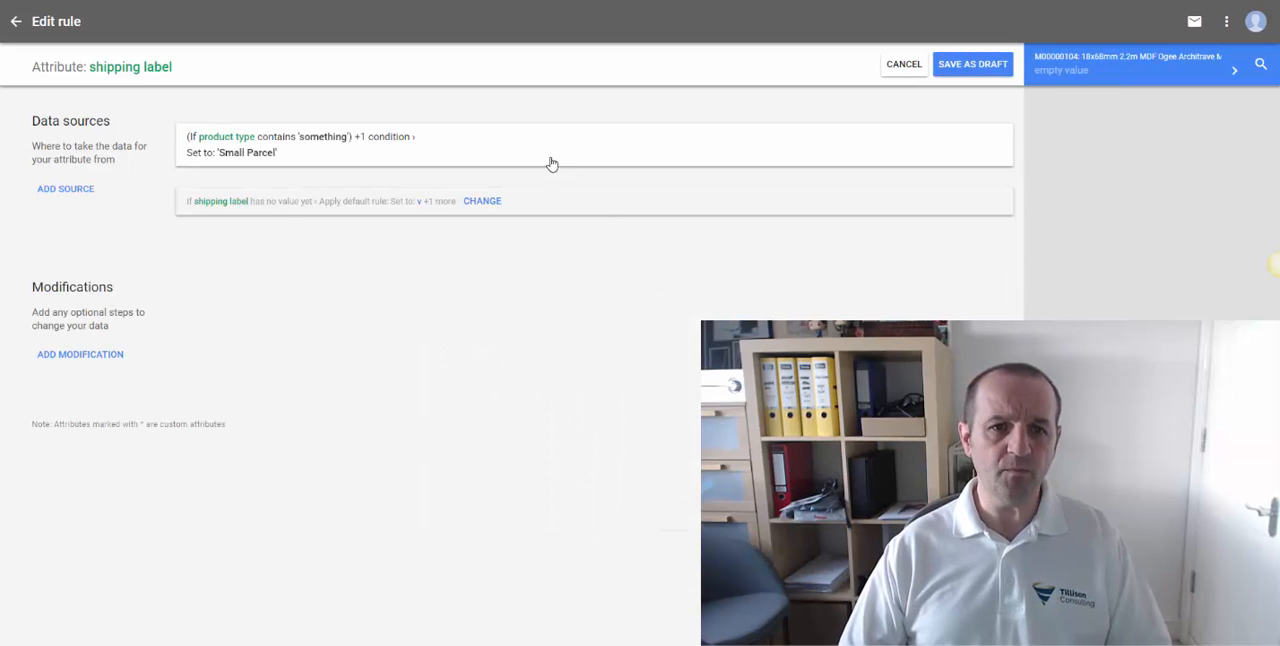